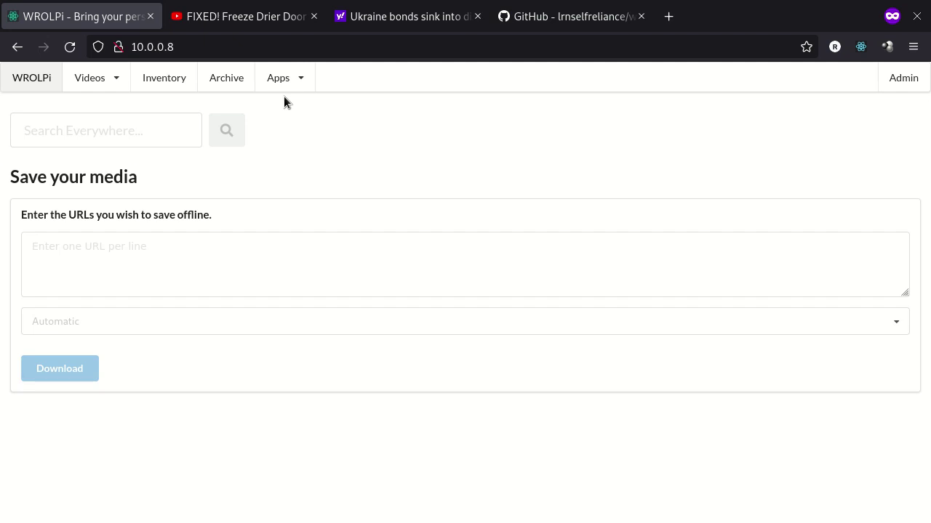
Highlight the 'Save your media' heading on the WROLPi home page
{"action": "left_click_drag", "start_coordinate": [29, 176], "coordinate": [128, 180]}
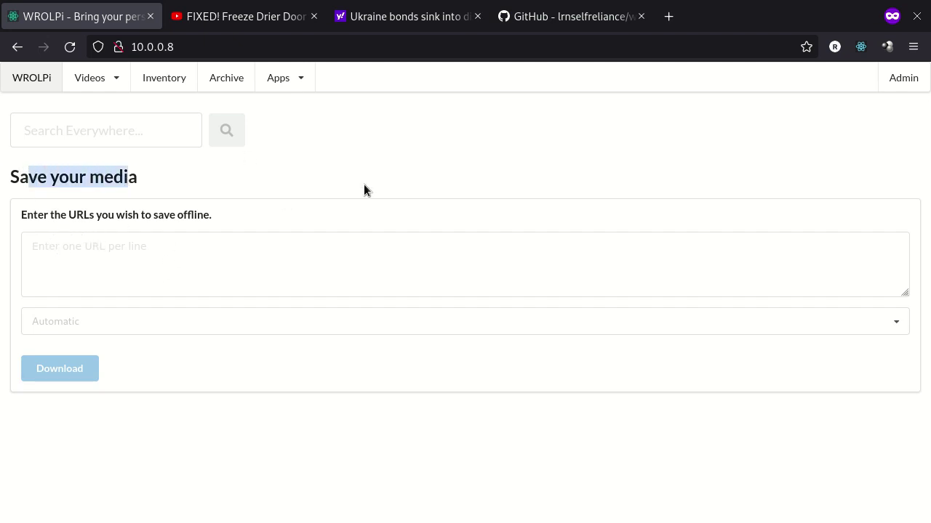
{"action": "left_click", "coordinate": [278, 169]}
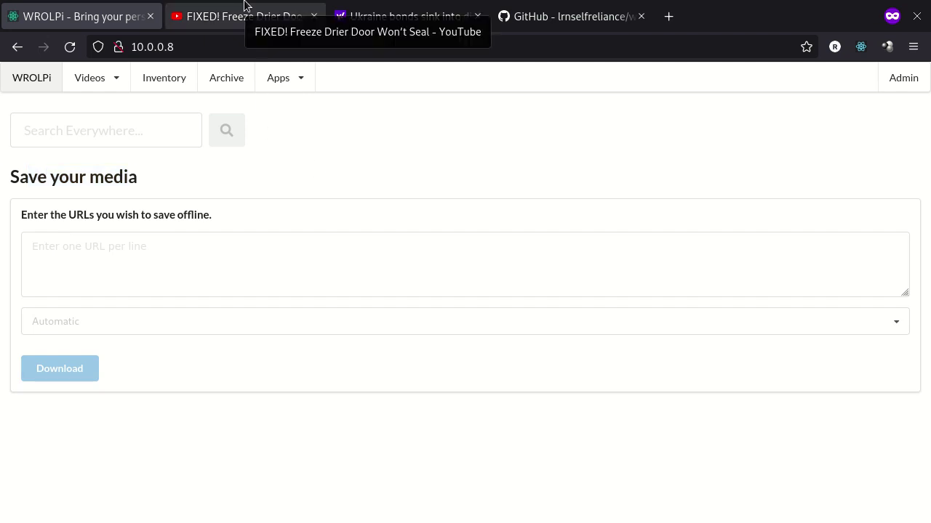
Copy the 'FIXED! Freeze Drier Door Won't Seal' video's YouTube URL and return to WROLPi
{"action": "left_click", "coordinate": [244, 6]}
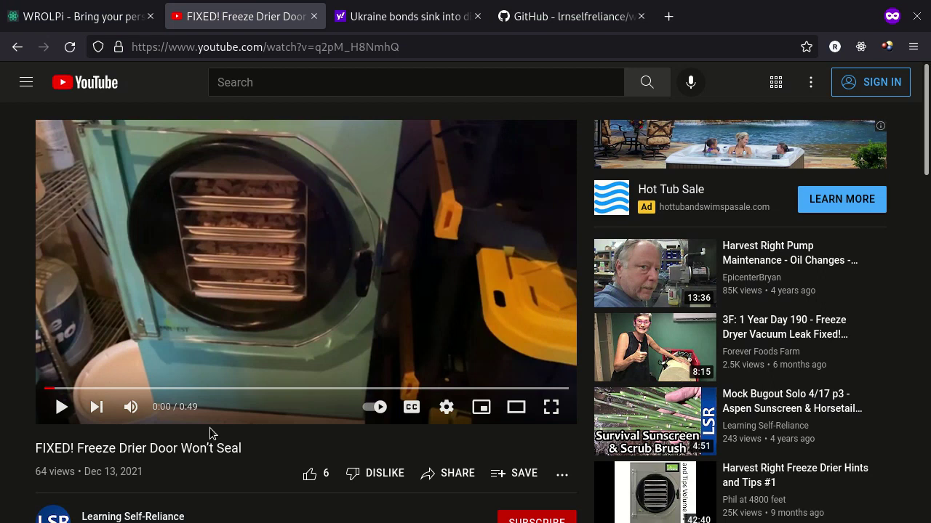
{"action": "left_click", "coordinate": [424, 48]}
{"action": "key", "text": "ctrl+c"}
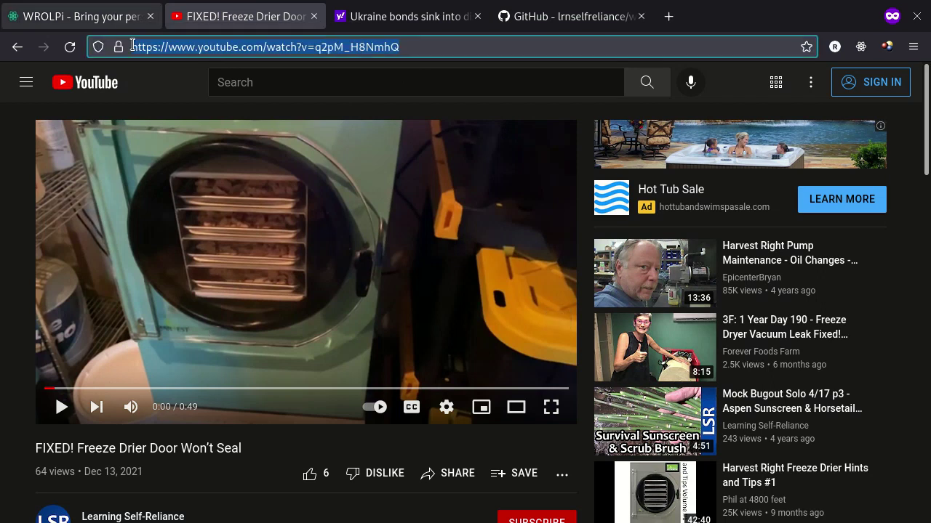
{"action": "left_click", "coordinate": [120, 5]}
Paste the freeze drier video URL into Save your media and download it as Videos
{"action": "left_click", "coordinate": [133, 266]}
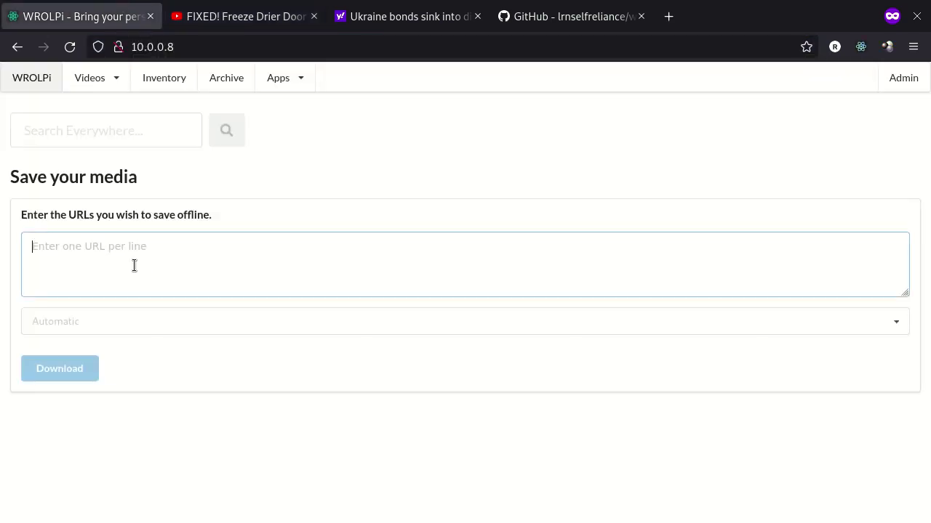
{"action": "key", "text": "ctrl+v"}
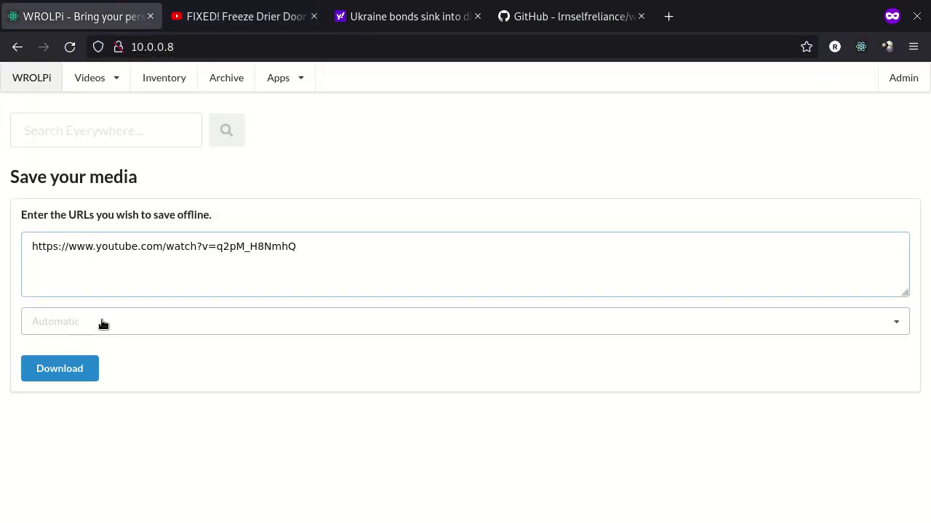
{"action": "left_click", "coordinate": [113, 325]}
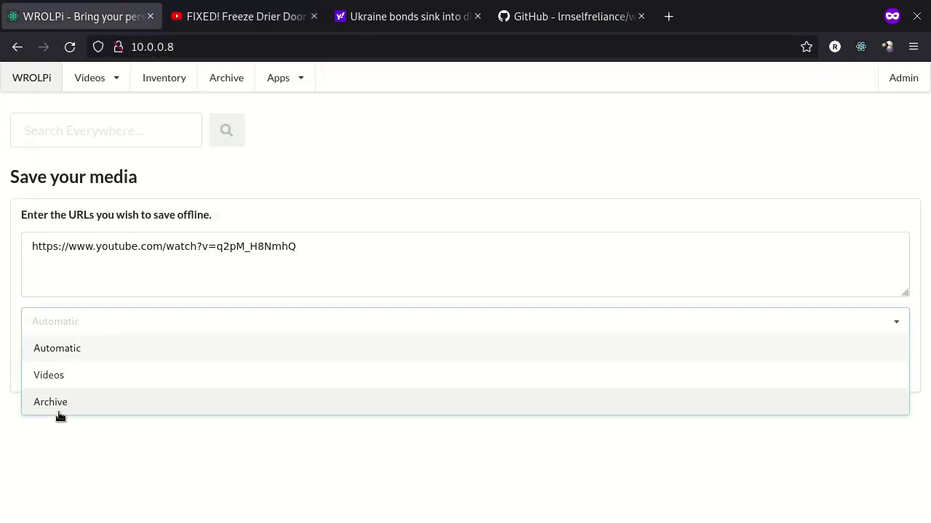
{"action": "left_click", "coordinate": [80, 375]}
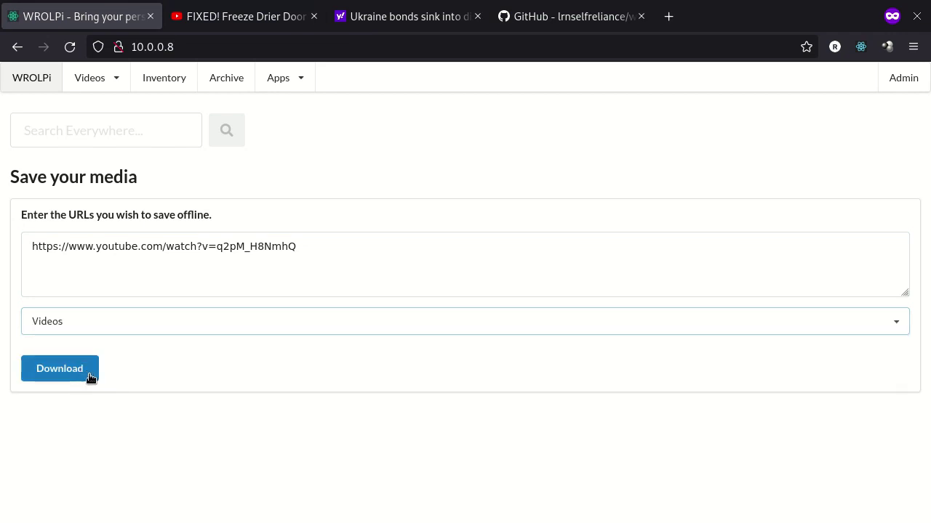
{"action": "left_click", "coordinate": [90, 373]}
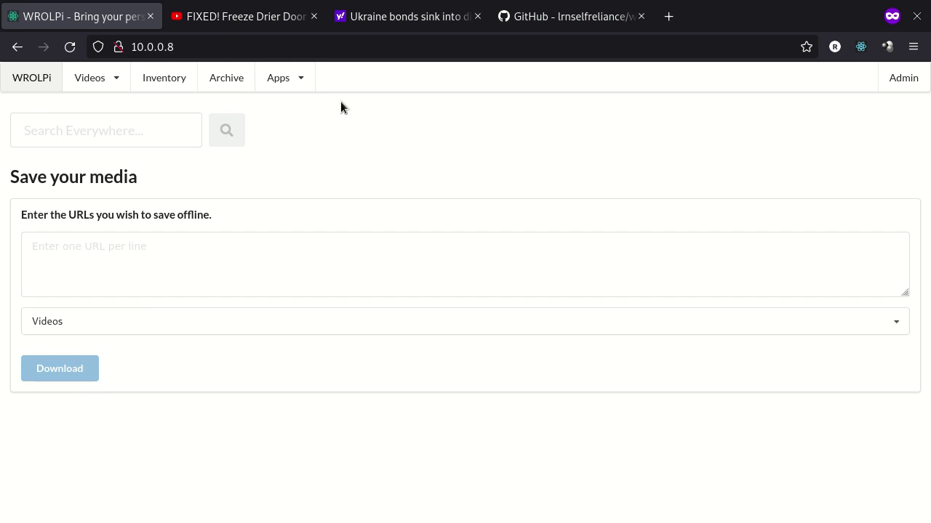
Check the freeze drier download's status in the Admin downloads list
{"action": "left_click", "coordinate": [908, 83]}
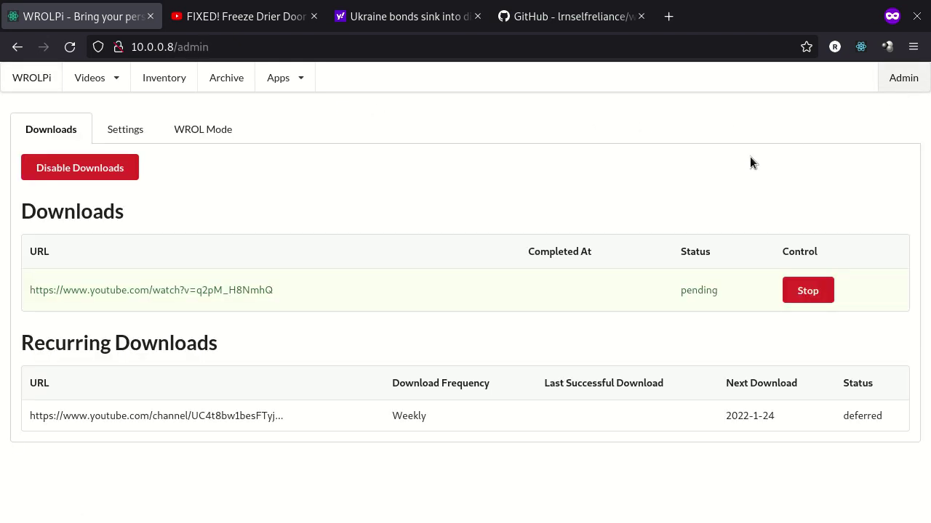
{"action": "left_click_drag", "start_coordinate": [679, 289], "coordinate": [717, 289]}
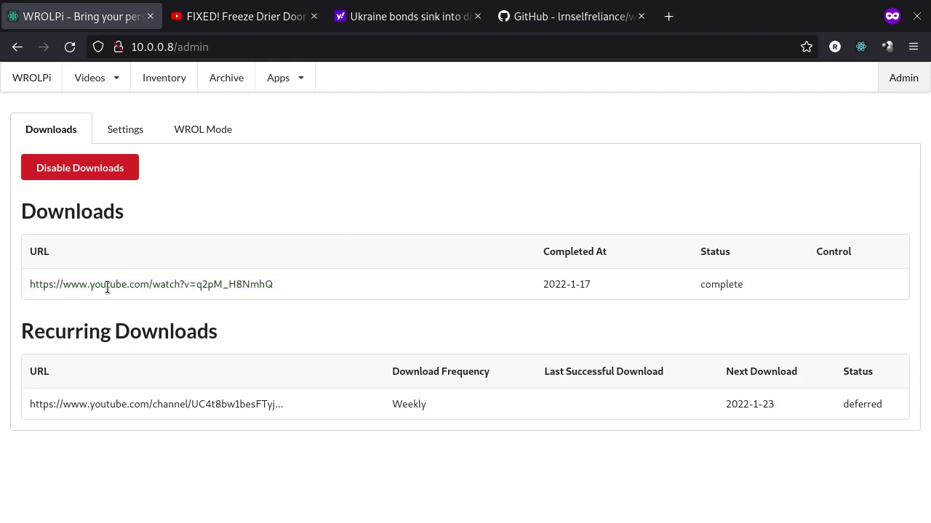
{"action": "left_click_drag", "start_coordinate": [107, 288], "coordinate": [770, 284]}
{"action": "left_click", "coordinate": [159, 144]}
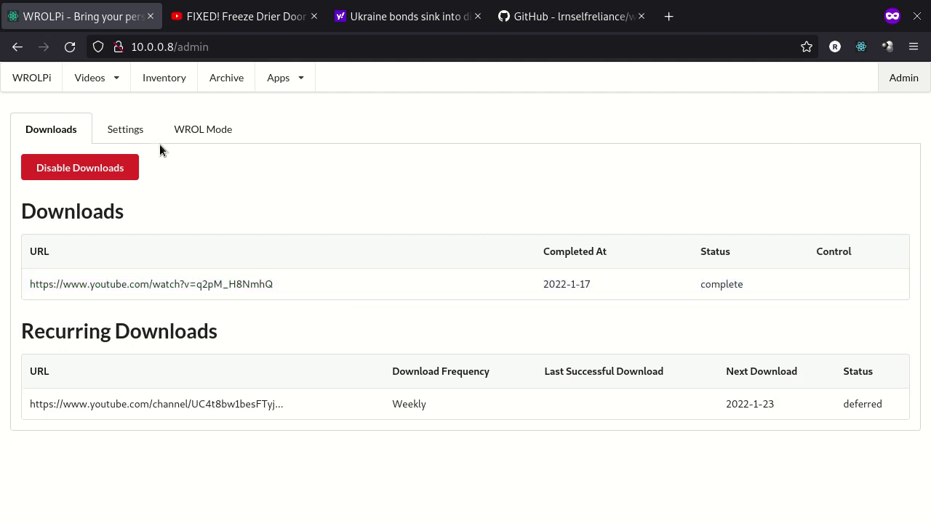
Open the freeze drier video from Newest Videos and pause playback
{"action": "left_click", "coordinate": [117, 84]}
{"action": "left_click", "coordinate": [114, 101]}
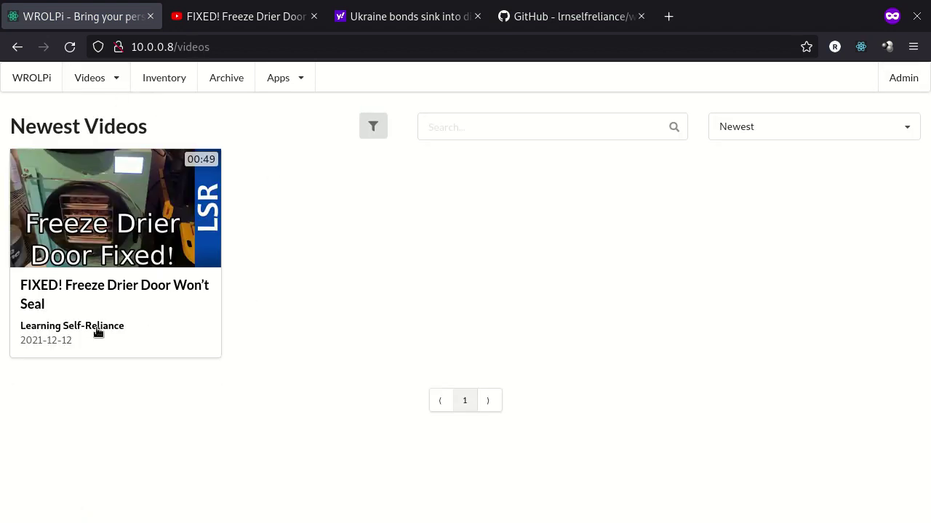
{"action": "left_click", "coordinate": [66, 234]}
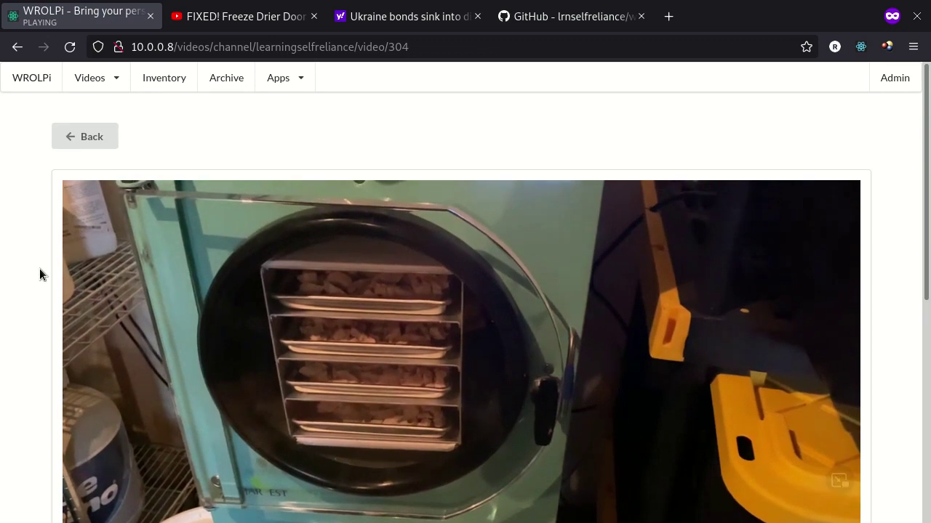
{"action": "scroll", "coordinate": [40, 269], "scroll_direction": "down", "scroll_amount": 3}
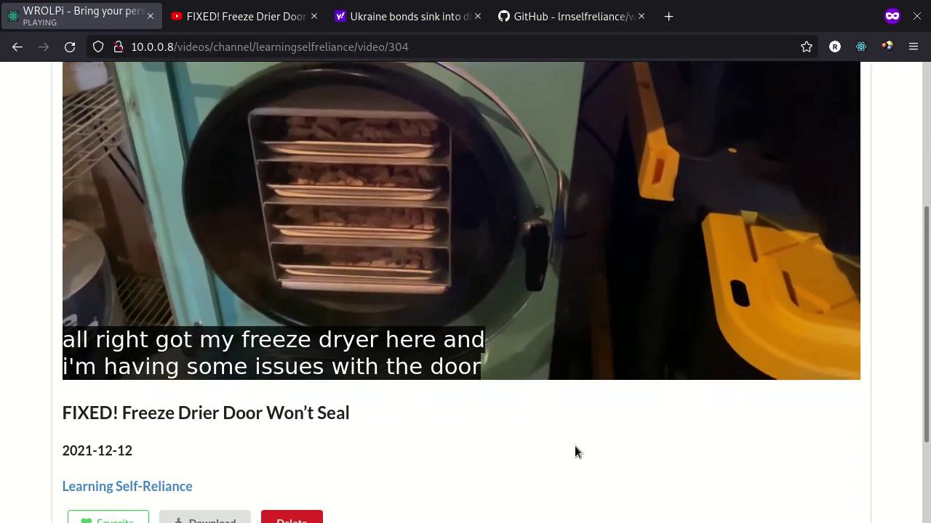
{"action": "left_click", "coordinate": [469, 238]}
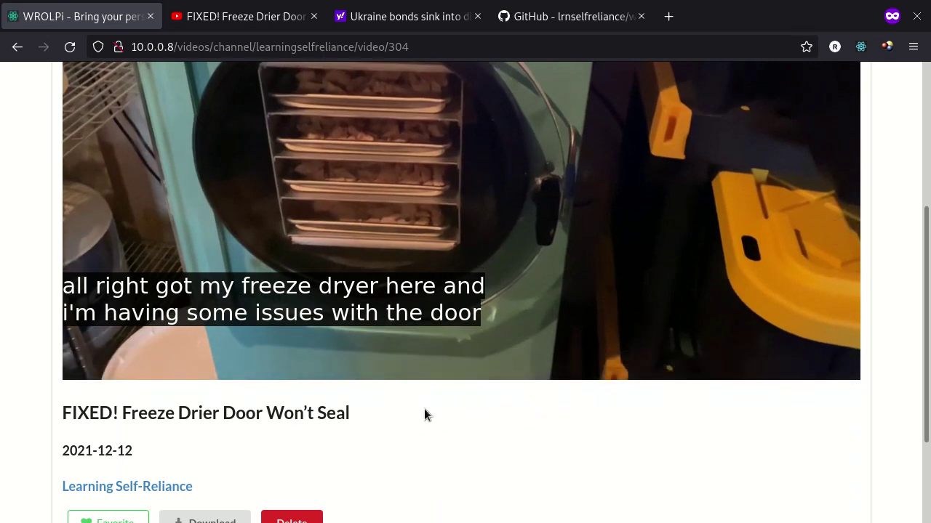
Review the video's 2021-12-12 date and description, then toggle Favorite on and off
{"action": "scroll", "coordinate": [290, 393], "scroll_direction": "down", "scroll_amount": 2}
{"action": "scroll", "coordinate": [51, 323], "scroll_direction": "down", "scroll_amount": 1}
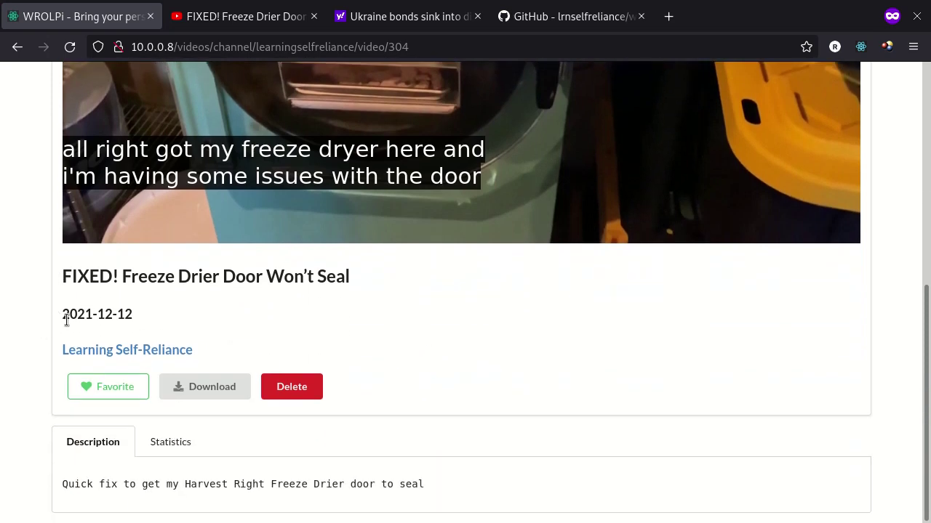
{"action": "left_click_drag", "start_coordinate": [66, 321], "coordinate": [160, 315]}
{"action": "left_click", "coordinate": [210, 333]}
{"action": "left_click_drag", "start_coordinate": [76, 484], "coordinate": [436, 496]}
{"action": "left_click", "coordinate": [160, 418]}
{"action": "left_click", "coordinate": [116, 396]}
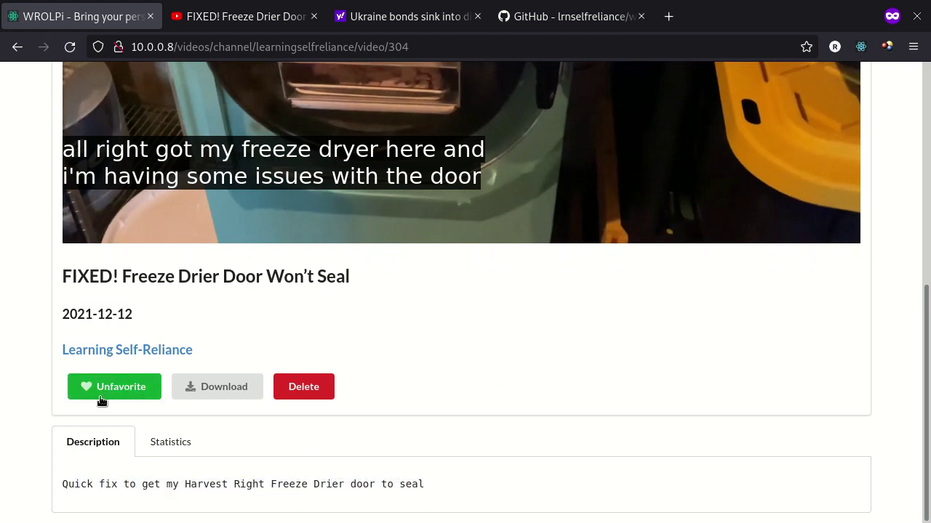
{"action": "left_click", "coordinate": [132, 386]}
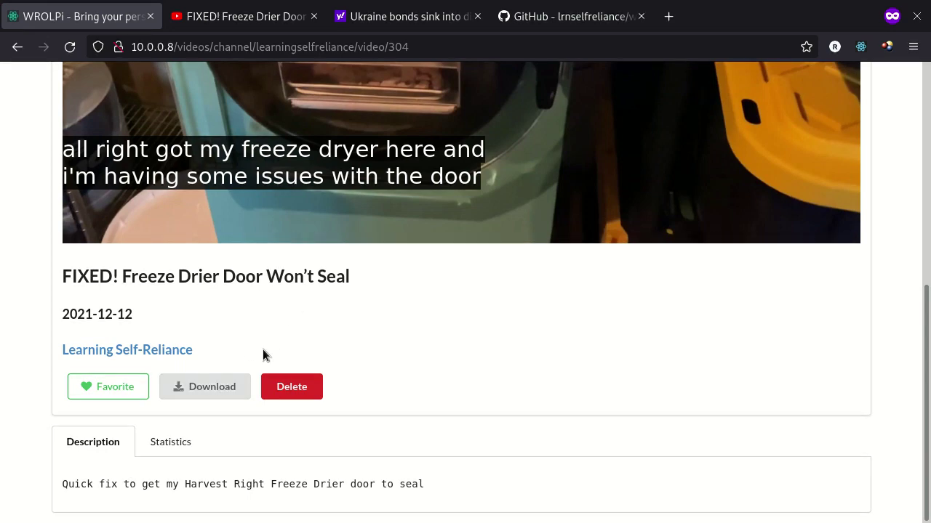
{"action": "scroll", "coordinate": [263, 354], "scroll_direction": "up", "scroll_amount": 5}
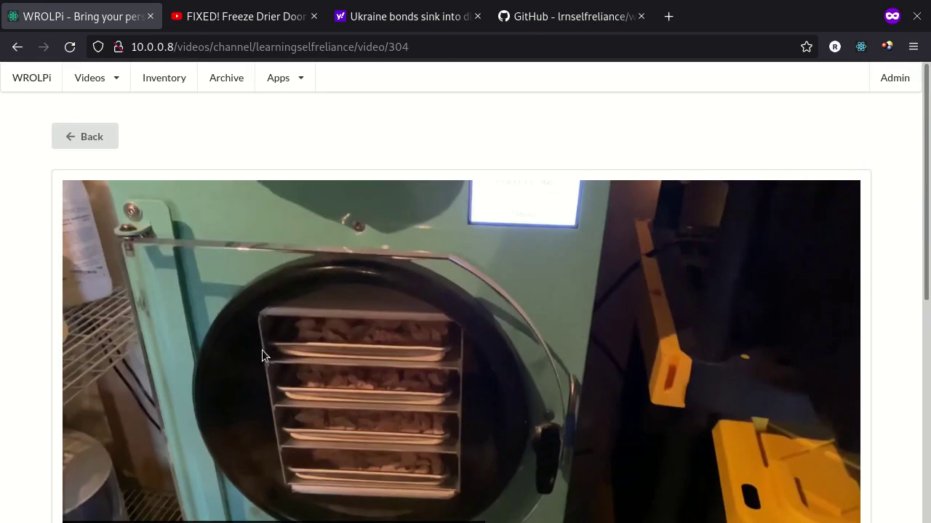
Open the Learning Self-Reliance channel's edit form from the Channels list and check its URL
{"action": "left_click", "coordinate": [108, 85]}
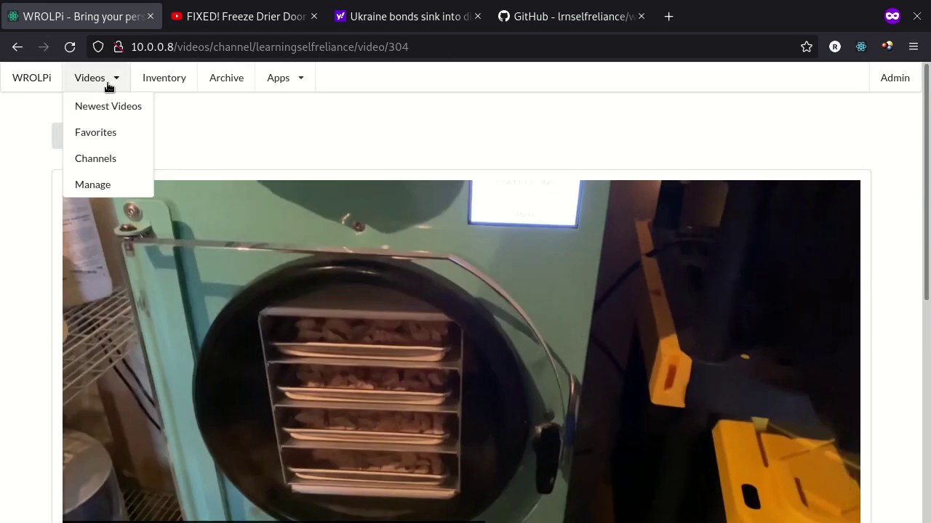
{"action": "left_click", "coordinate": [111, 157]}
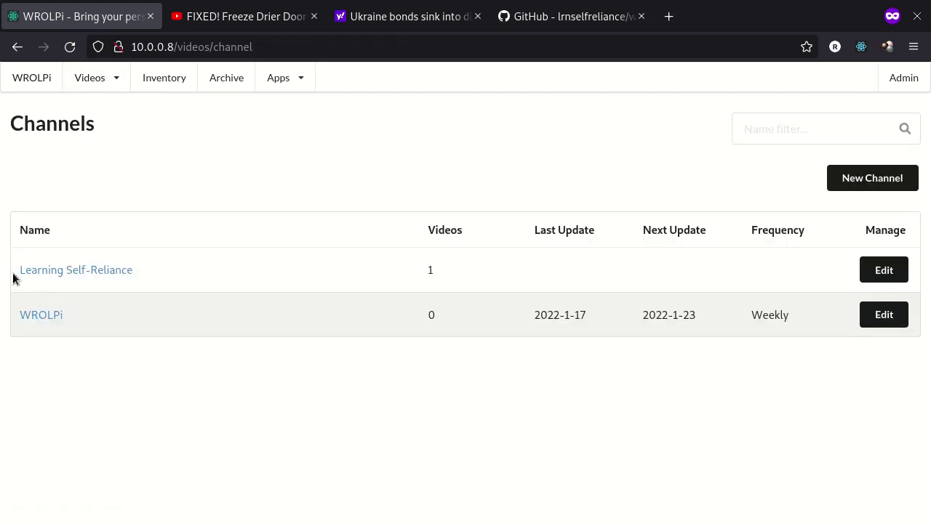
{"action": "left_click_drag", "start_coordinate": [13, 276], "coordinate": [186, 282]}
{"action": "left_click", "coordinate": [876, 269]}
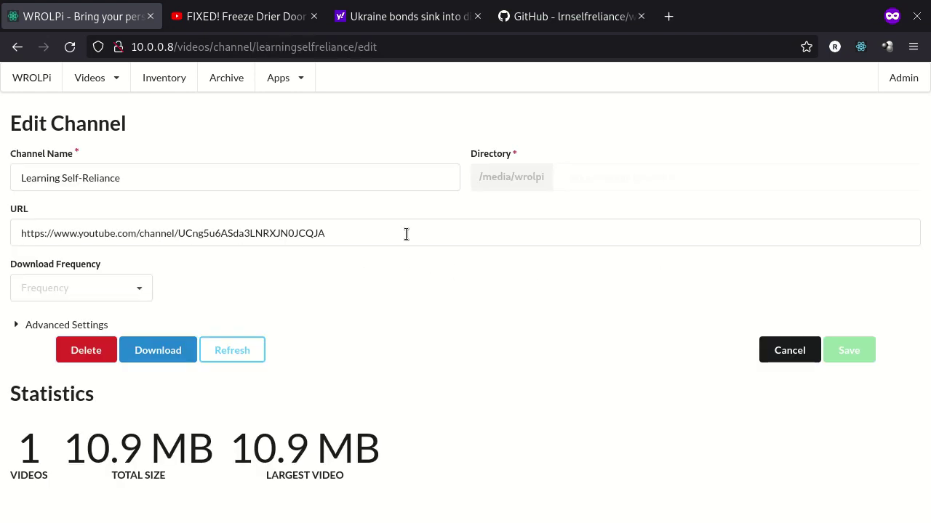
{"action": "triple_click", "coordinate": [373, 230]}
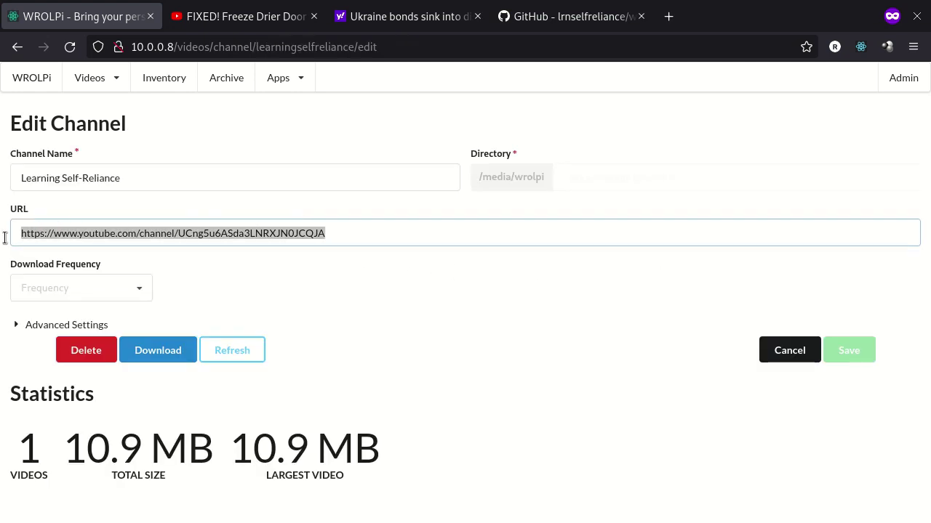
{"action": "left_click", "coordinate": [352, 234]}
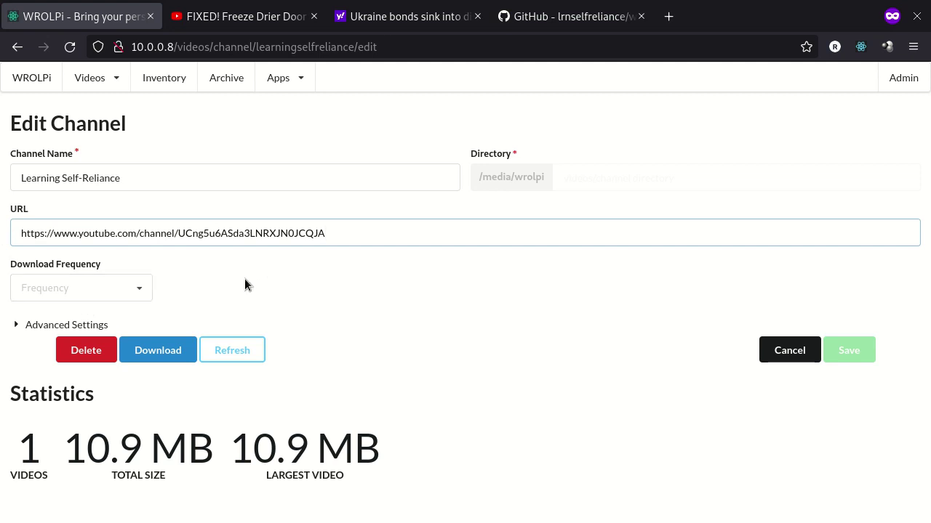
Set the channel's download frequency to Biweekly and save it
{"action": "left_click", "coordinate": [135, 293]}
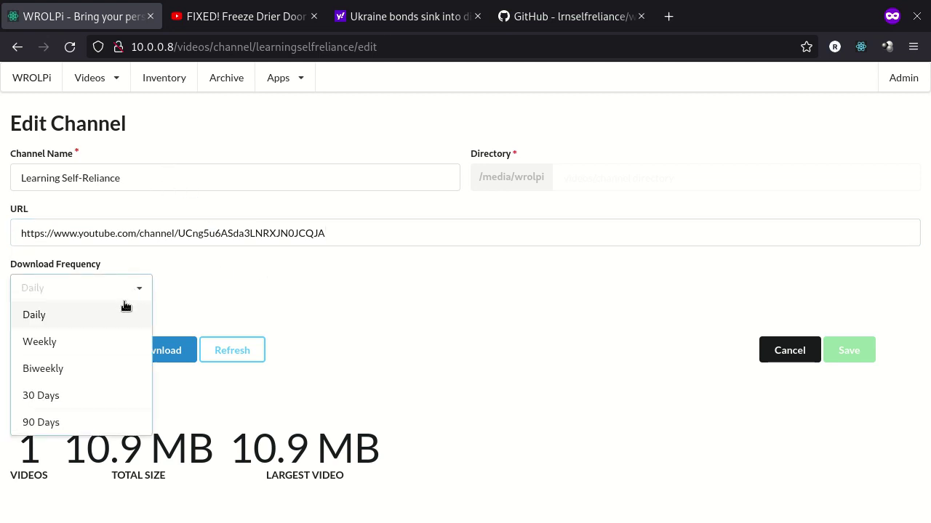
{"action": "left_click", "coordinate": [73, 345]}
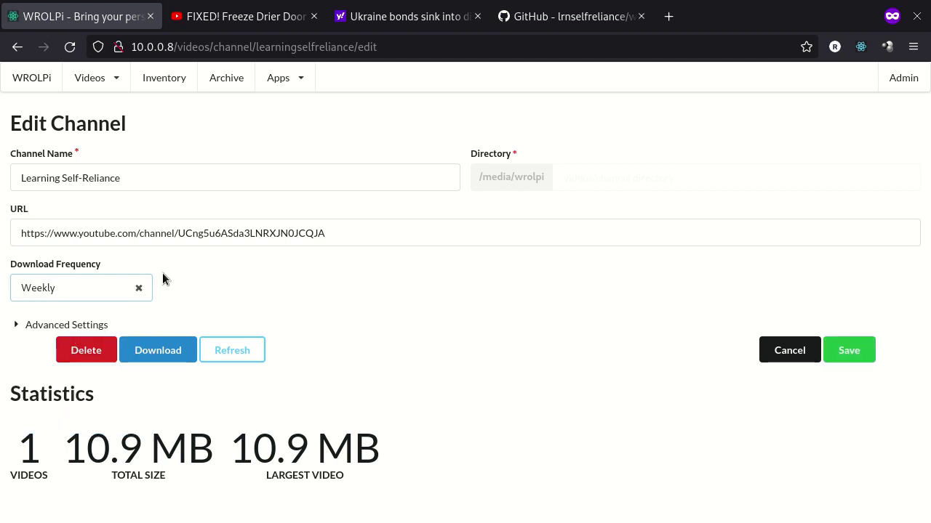
{"action": "left_click", "coordinate": [114, 293]}
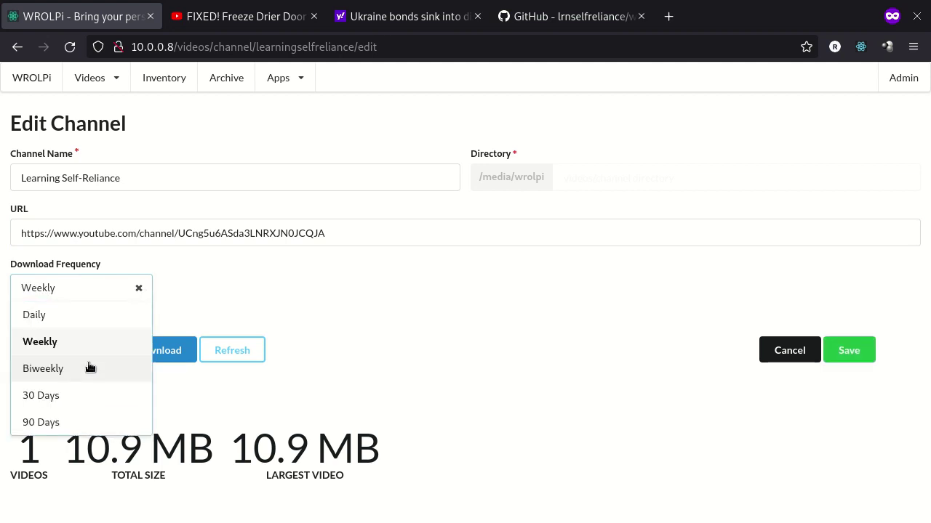
{"action": "left_click", "coordinate": [62, 366]}
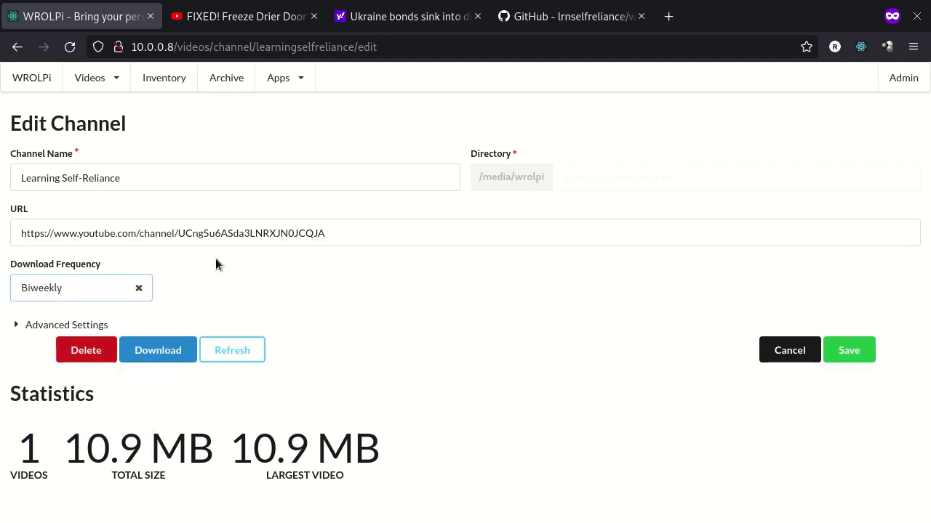
{"action": "left_click", "coordinate": [838, 352]}
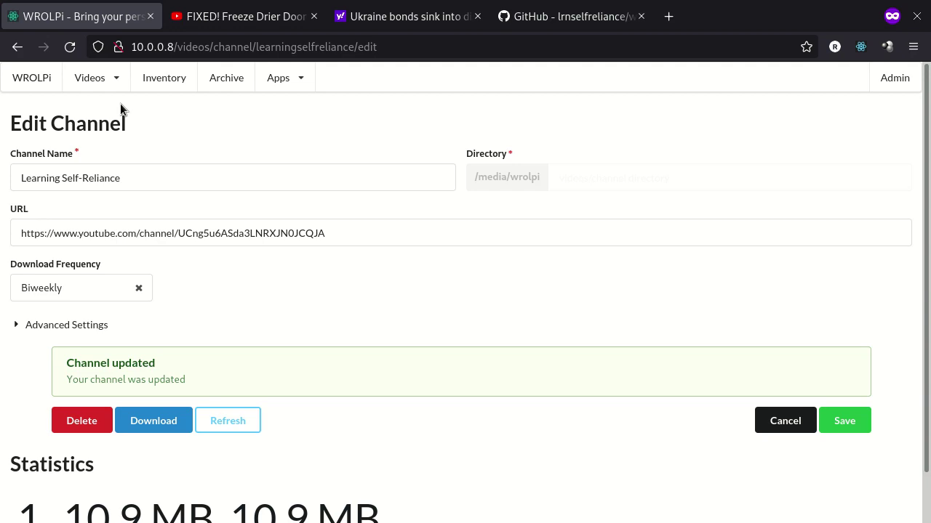
Open the 'Splitting into a Nuc Colony' video from page 3 of Newest Videos
{"action": "scroll", "coordinate": [420, 233], "scroll_direction": "down", "scroll_amount": 10}
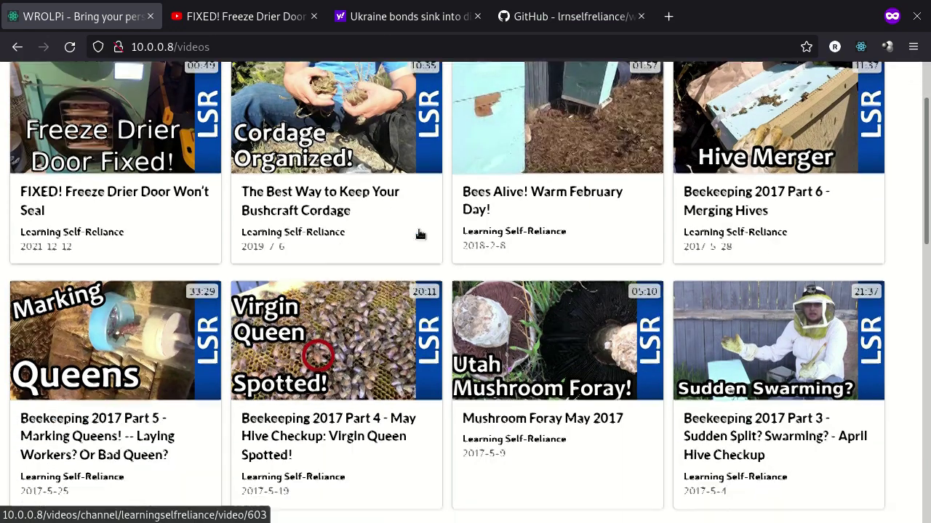
{"action": "scroll", "coordinate": [420, 232], "scroll_direction": "up", "scroll_amount": 15}
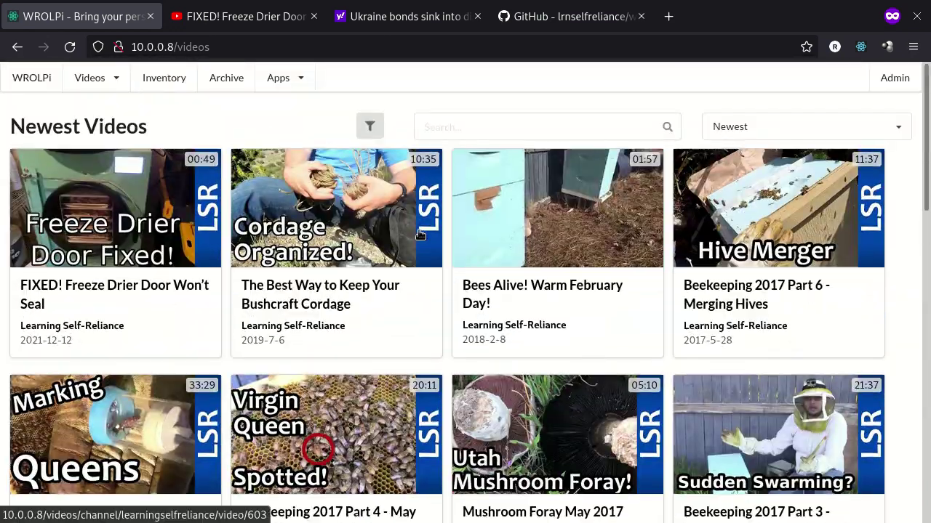
{"action": "scroll", "coordinate": [421, 234], "scroll_direction": "down", "scroll_amount": 10}
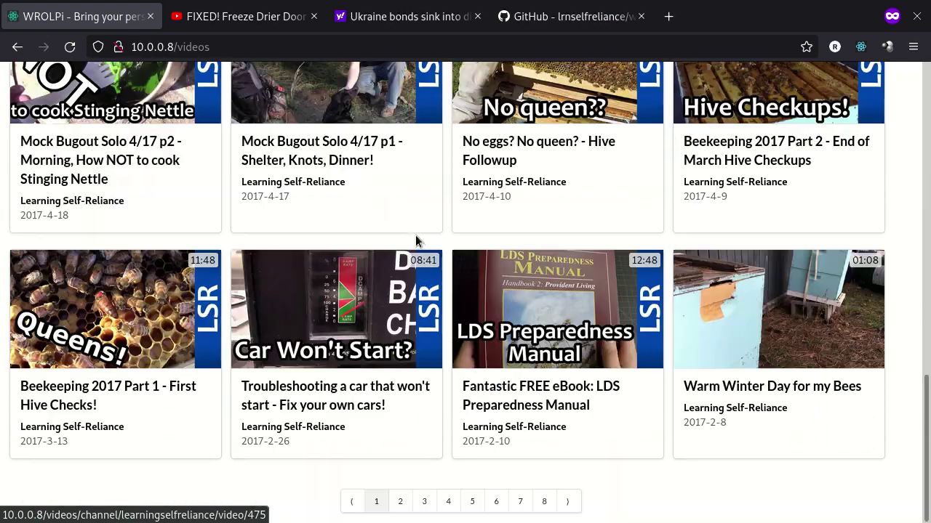
{"action": "left_click", "coordinate": [423, 502]}
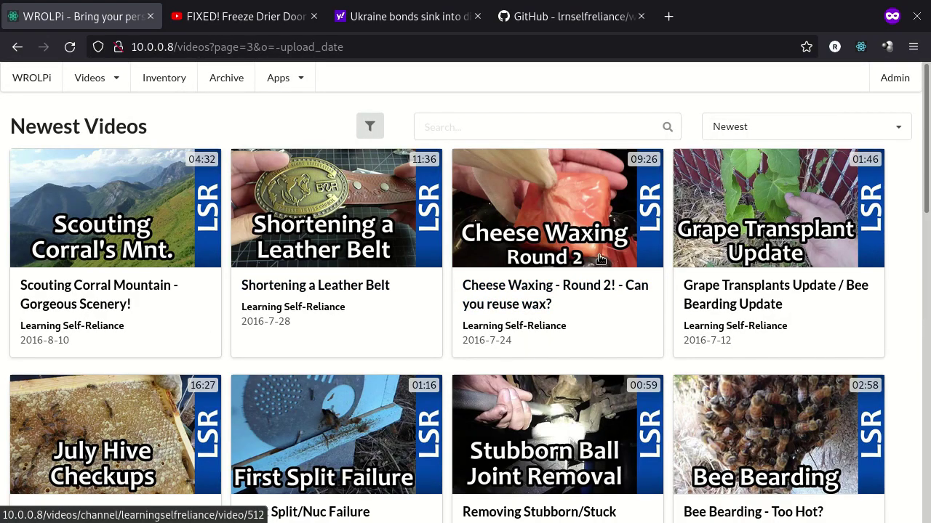
{"action": "scroll", "coordinate": [582, 346], "scroll_direction": "down", "scroll_amount": 3}
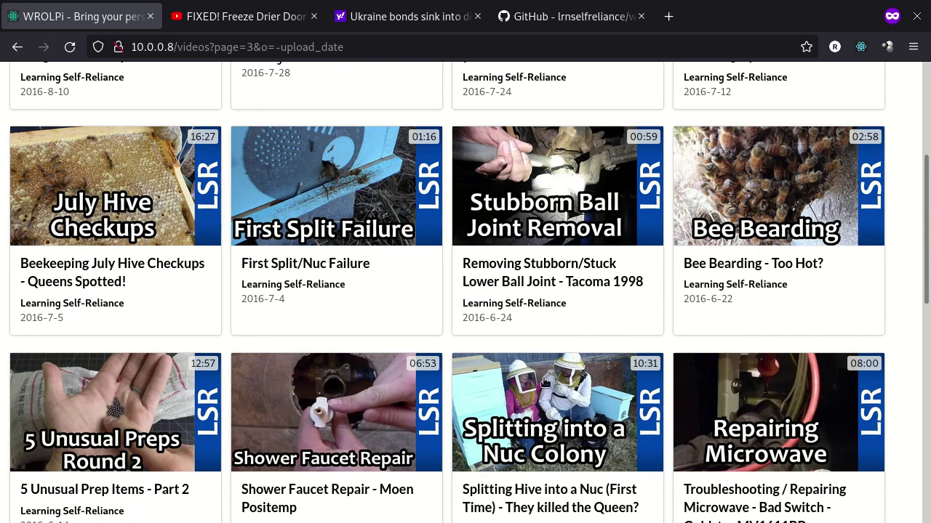
{"action": "scroll", "coordinate": [552, 302], "scroll_direction": "down", "scroll_amount": 1}
{"action": "left_click", "coordinate": [549, 298]}
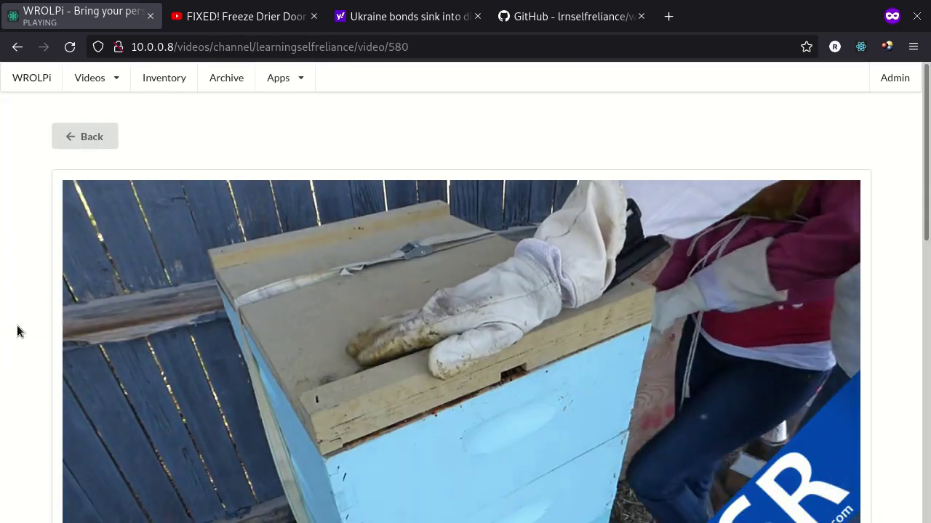
Favorite the Nuc video, view it in Favorite Videos, then return to Newest Videos
{"action": "scroll", "coordinate": [61, 273], "scroll_direction": "down", "scroll_amount": 7}
{"action": "left_click", "coordinate": [131, 195]}
{"action": "scroll", "coordinate": [155, 240], "scroll_direction": "up", "scroll_amount": 7}
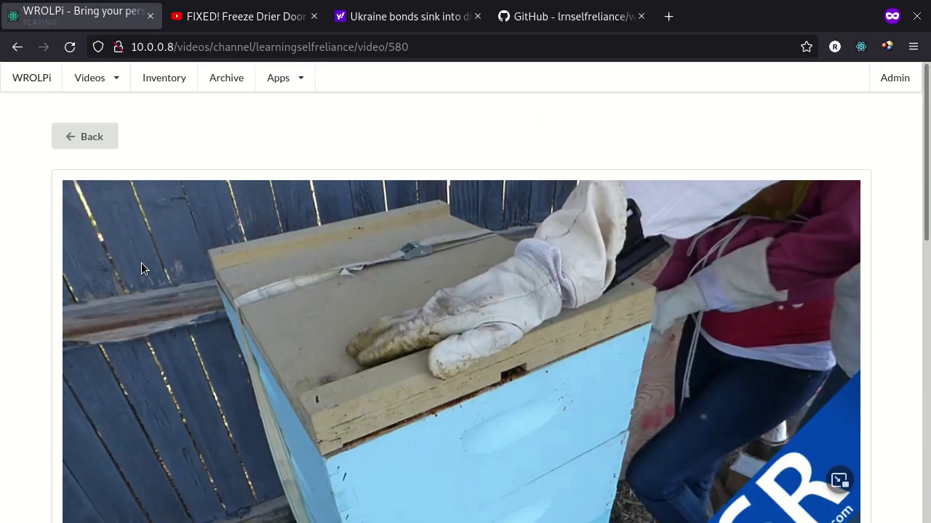
{"action": "left_click", "coordinate": [95, 72]}
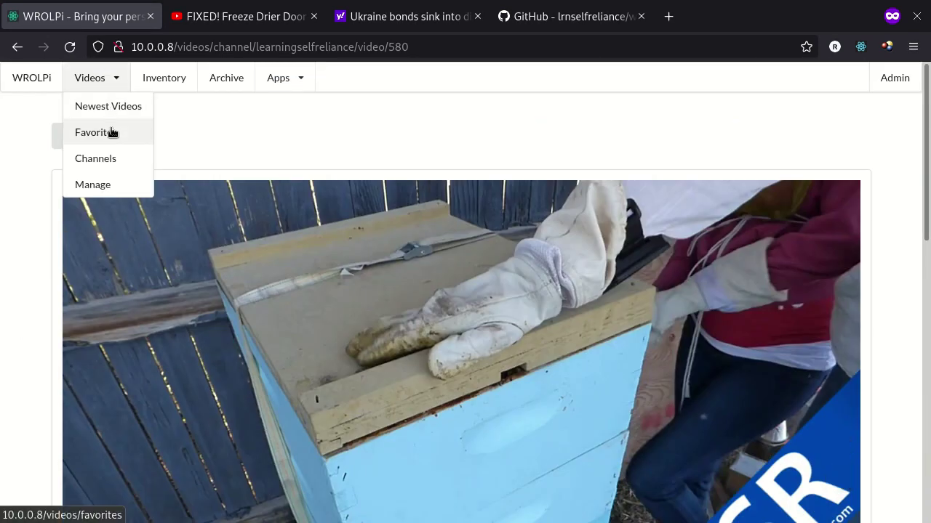
{"action": "left_click", "coordinate": [113, 132]}
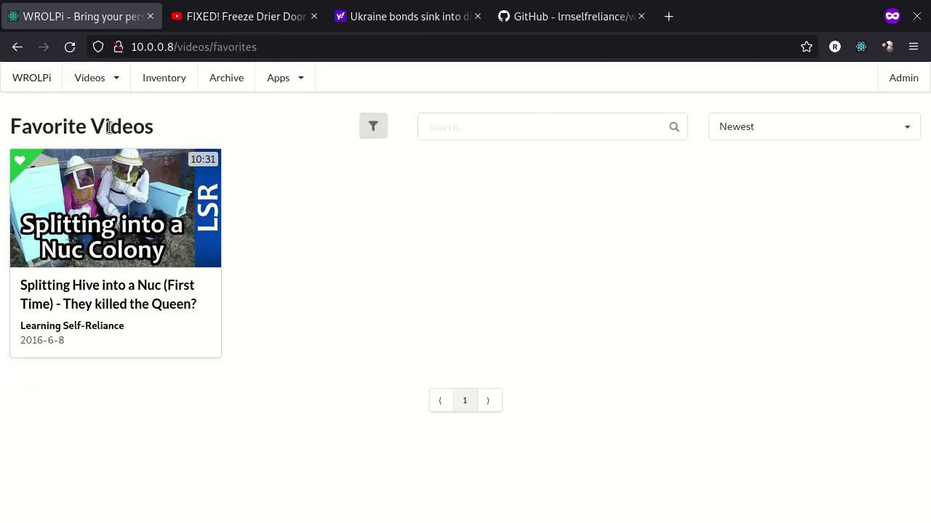
{"action": "left_click", "coordinate": [93, 86]}
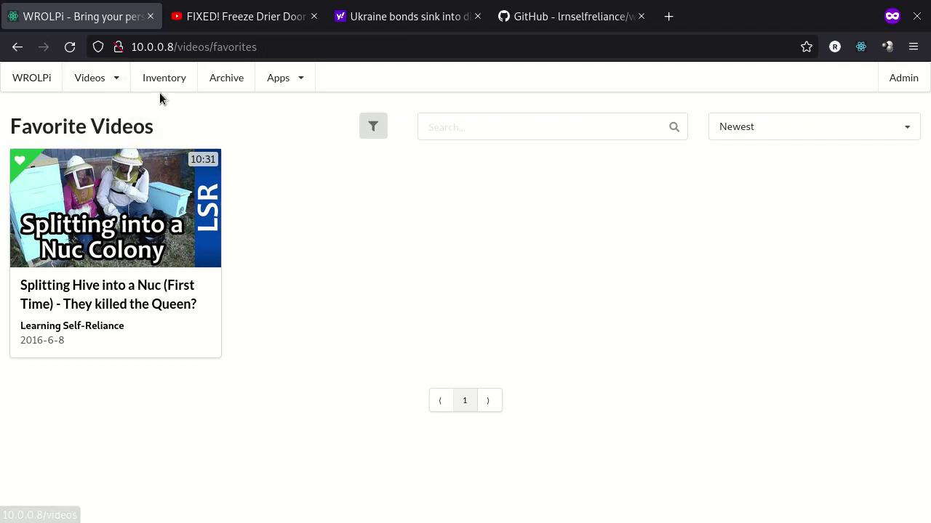
{"action": "left_click", "coordinate": [35, 86]}
Search the videos for 'honey bee', review the ranked results, then go to Archive
{"action": "left_click", "coordinate": [502, 124]}
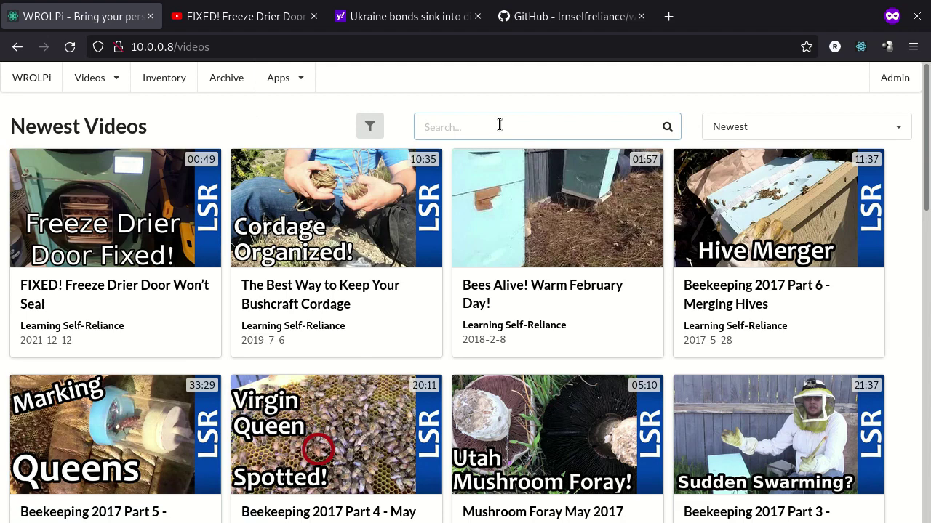
{"action": "type", "text": "honey bee"}
{"action": "key", "text": "Return"}
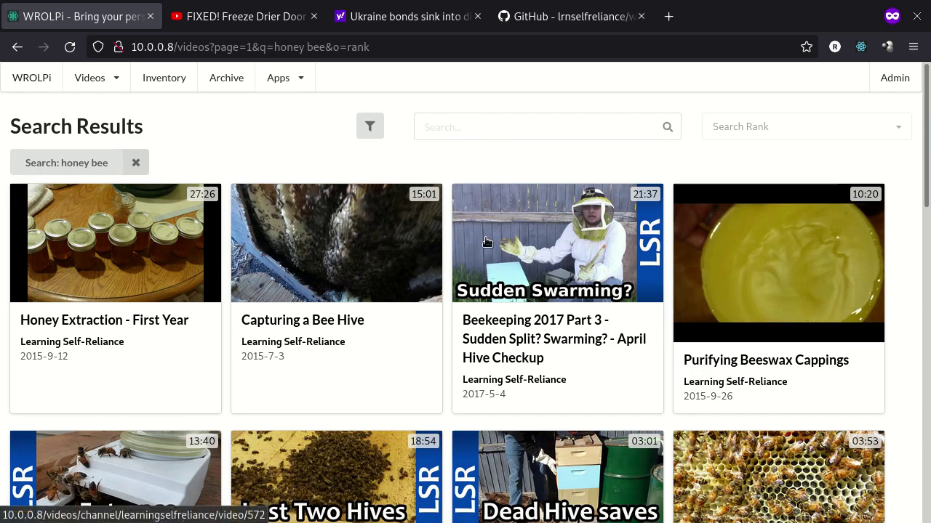
{"action": "scroll", "coordinate": [556, 251], "scroll_direction": "down", "scroll_amount": 8}
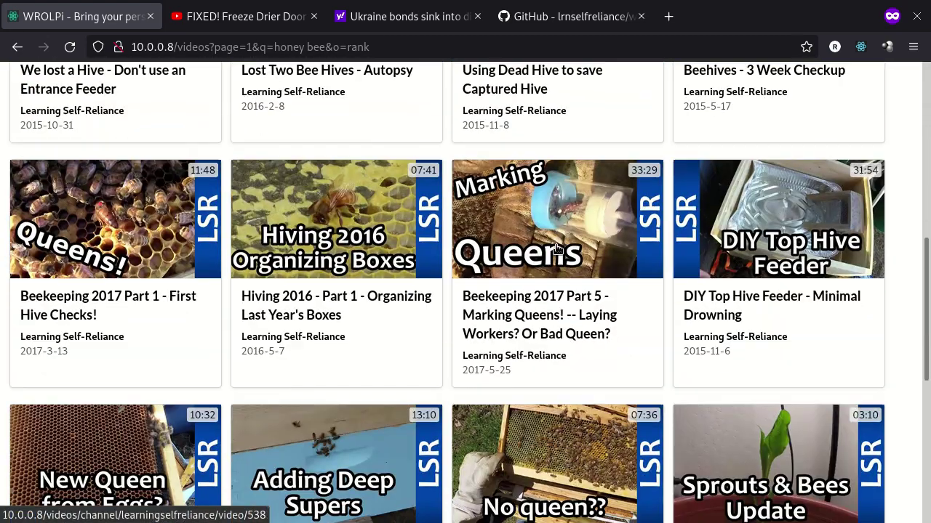
{"action": "scroll", "coordinate": [557, 251], "scroll_direction": "up", "scroll_amount": 10}
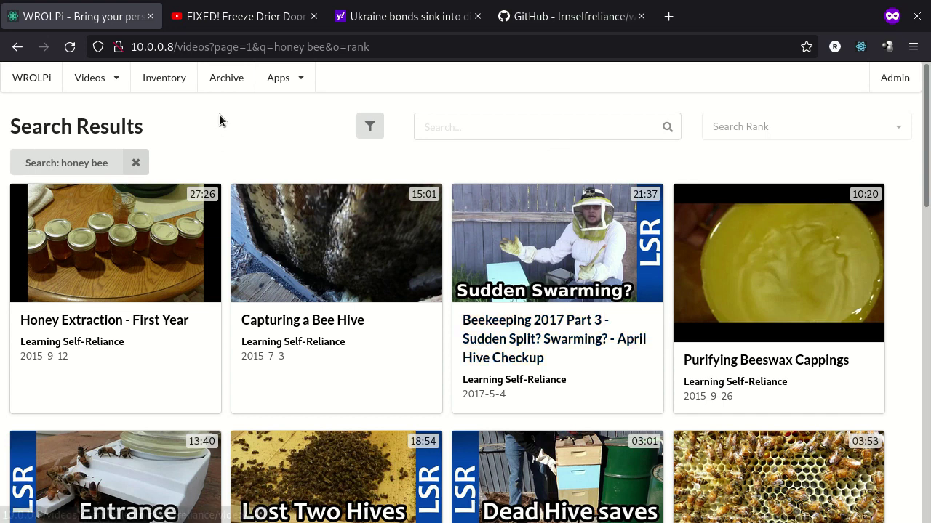
{"action": "left_click", "coordinate": [224, 86]}
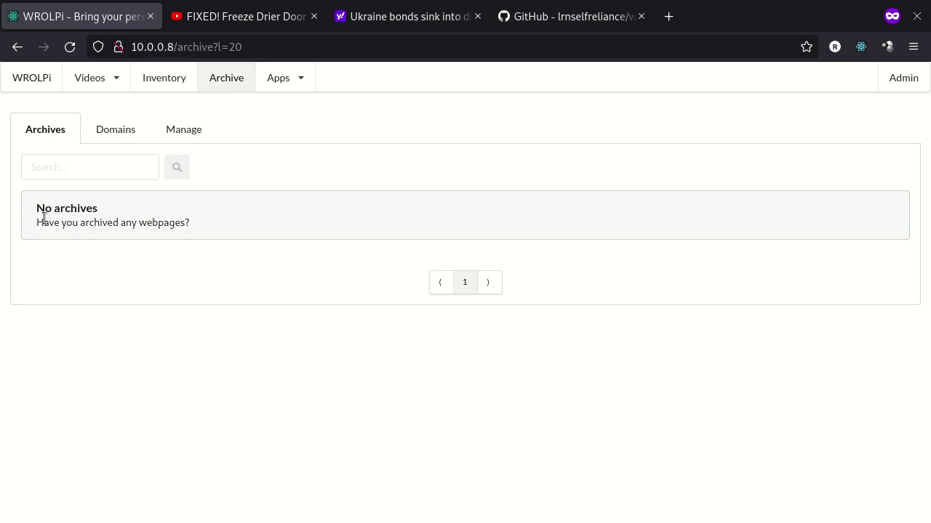
Note the empty archive message, return to WROLPi home, and switch to the Yahoo Ukraine bonds article
{"action": "left_click_drag", "start_coordinate": [43, 218], "coordinate": [173, 222]}
{"action": "left_click", "coordinate": [166, 238]}
{"action": "left_click", "coordinate": [37, 83]}
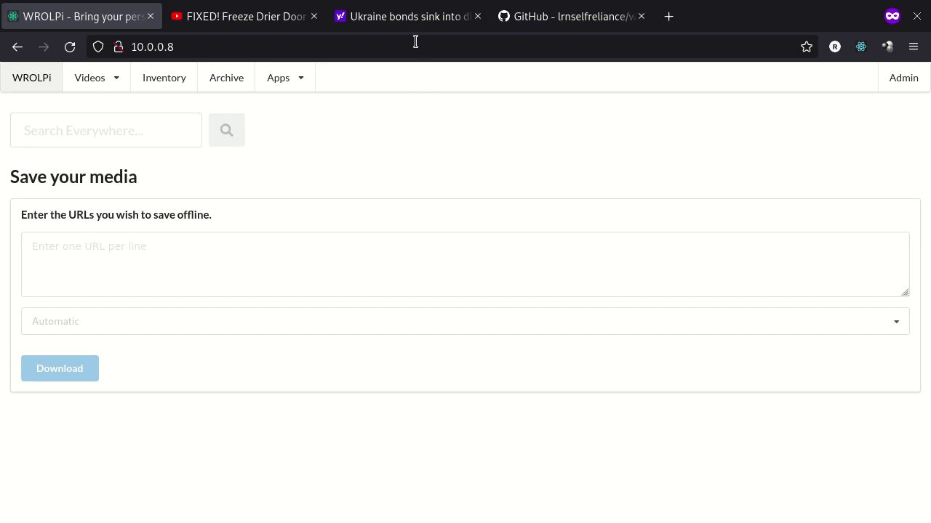
{"action": "left_click", "coordinate": [408, 16]}
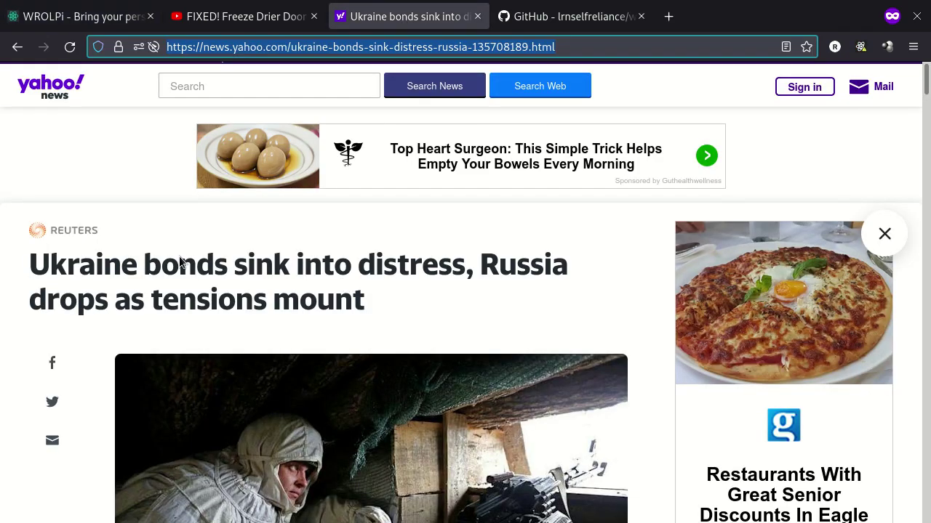
Paste the Yahoo Ukraine bonds article URL into Save your media with type Archive
{"action": "right_click", "coordinate": [240, 48]}
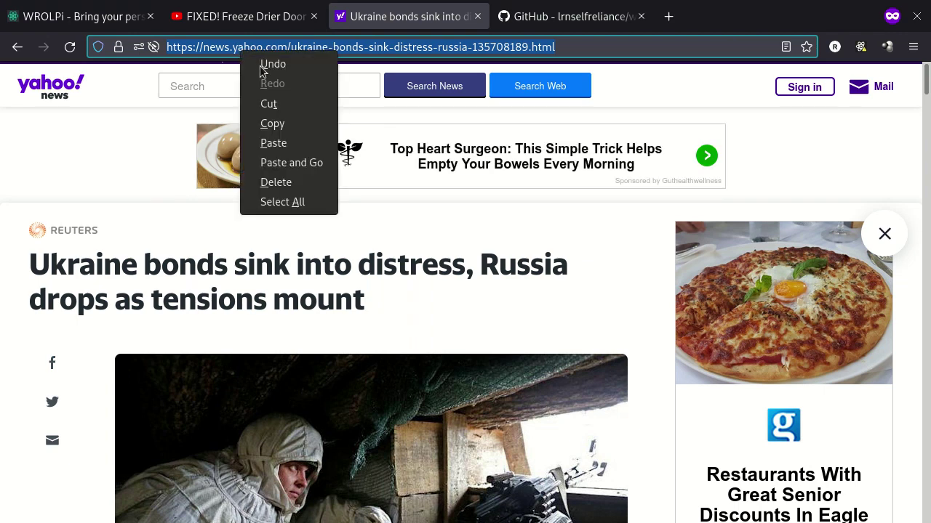
{"action": "left_click", "coordinate": [272, 124]}
{"action": "left_click", "coordinate": [117, 12]}
{"action": "right_click", "coordinate": [171, 255]}
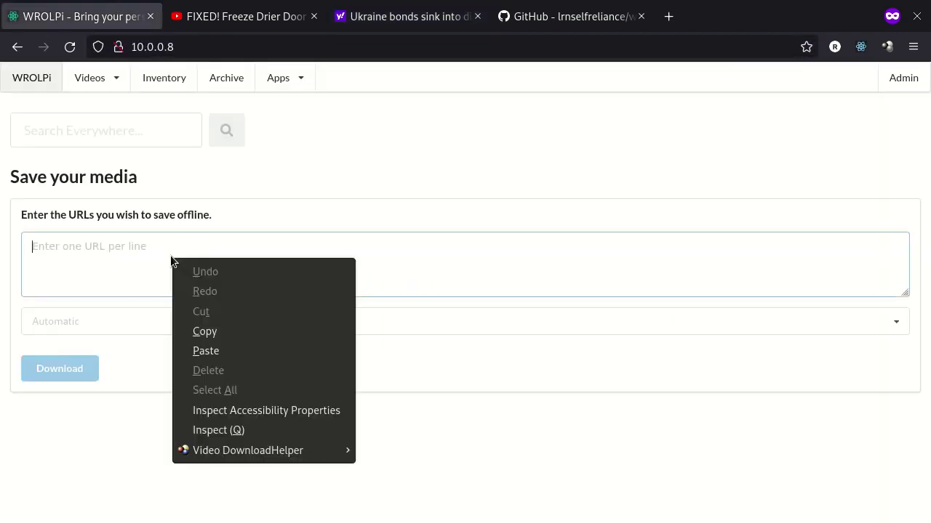
{"action": "left_click", "coordinate": [231, 353]}
{"action": "left_click", "coordinate": [47, 324]}
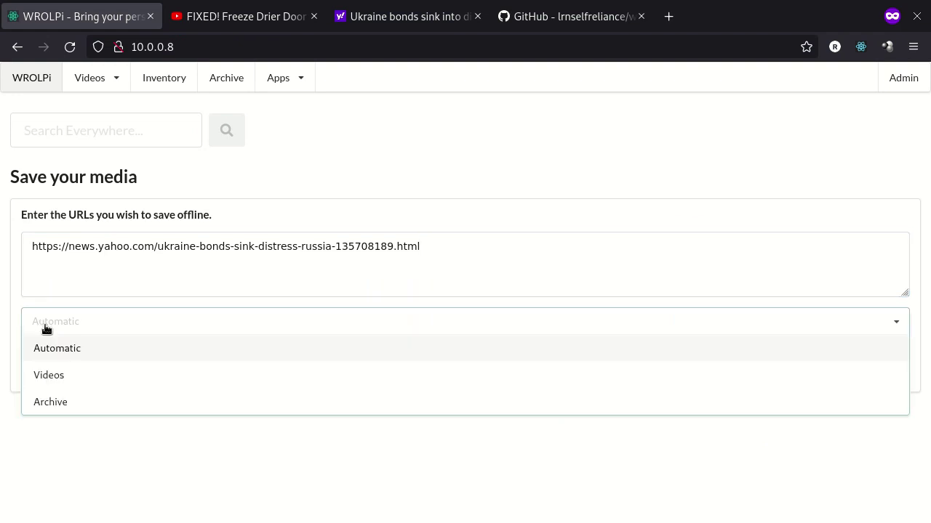
{"action": "left_click", "coordinate": [64, 401]}
Delete the duplicate pasted URL lines, keeping one, and submit the Archive download
{"action": "left_click", "coordinate": [450, 268]}
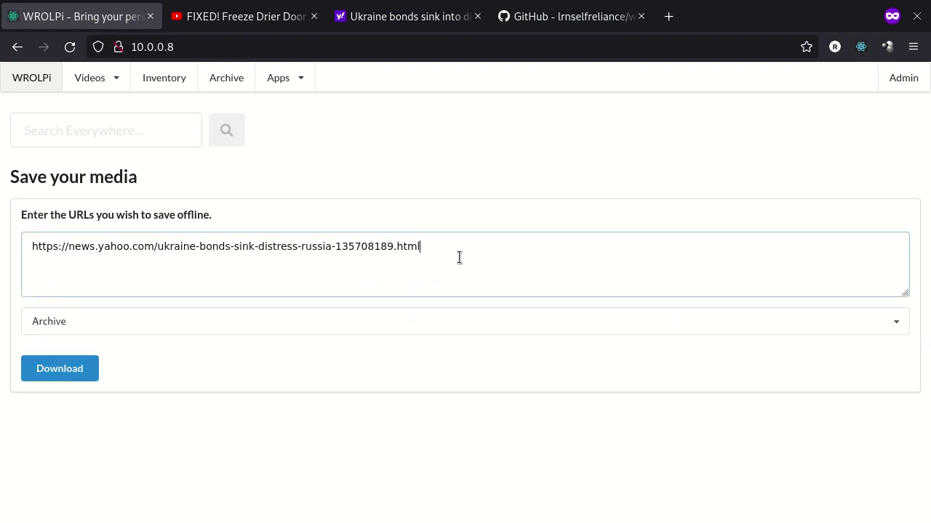
{"action": "right_click", "coordinate": [273, 278]}
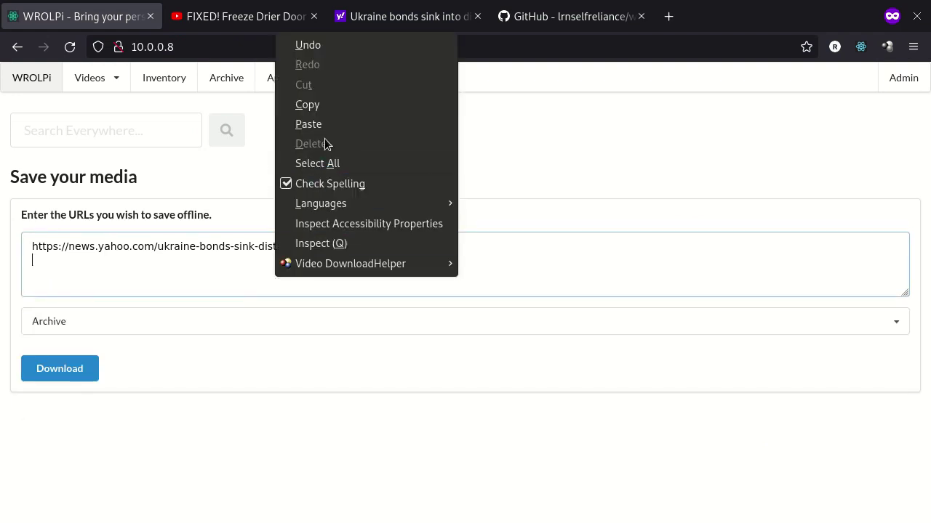
{"action": "left_click", "coordinate": [327, 125]}
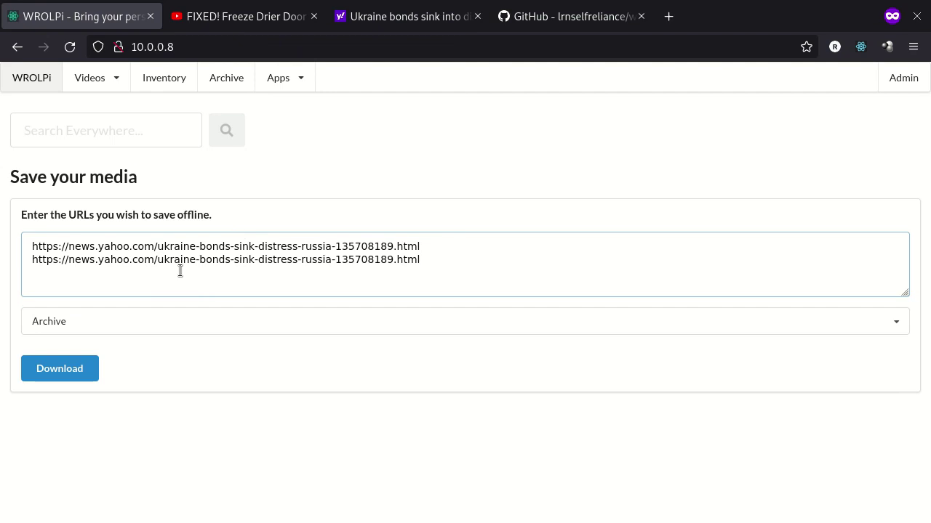
{"action": "key", "text": "Return"}
{"action": "right_click", "coordinate": [427, 278]}
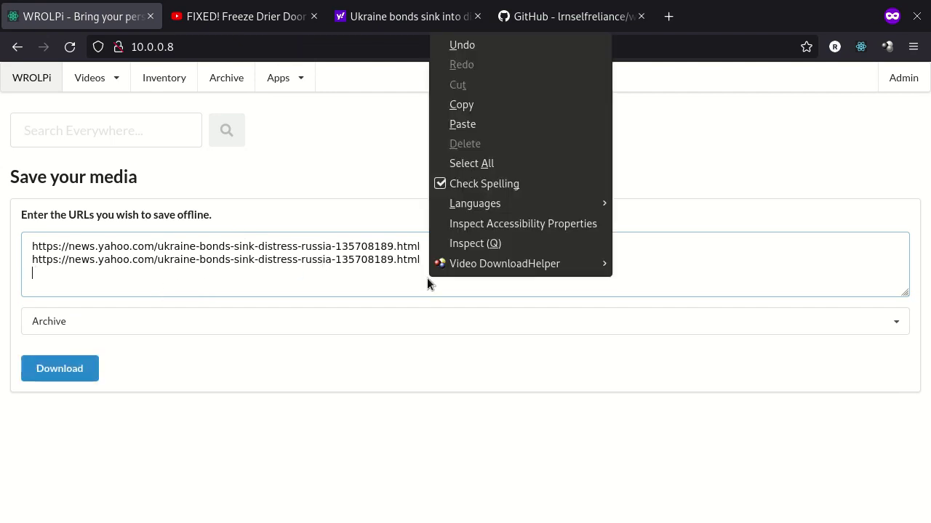
{"action": "left_click", "coordinate": [470, 124]}
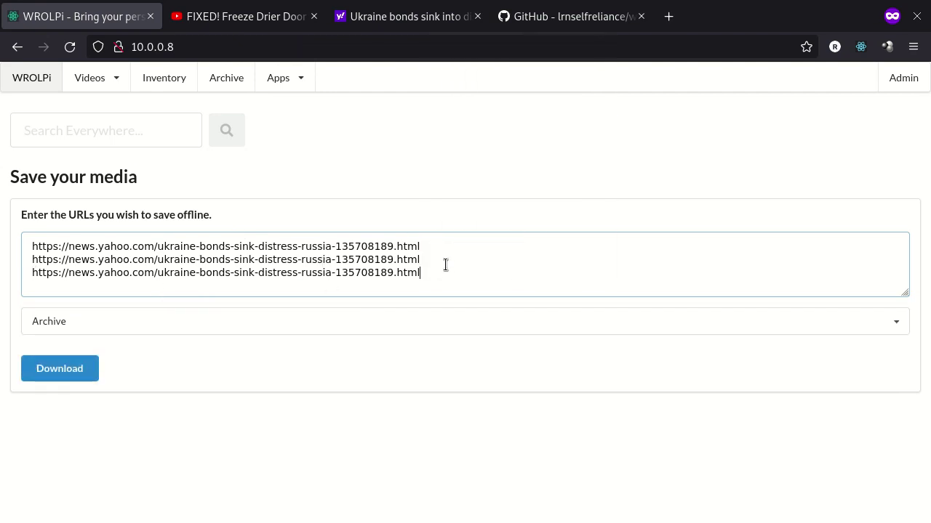
{"action": "left_click_drag", "start_coordinate": [444, 266], "coordinate": [445, 246]}
{"action": "key", "text": "BackSpace"}
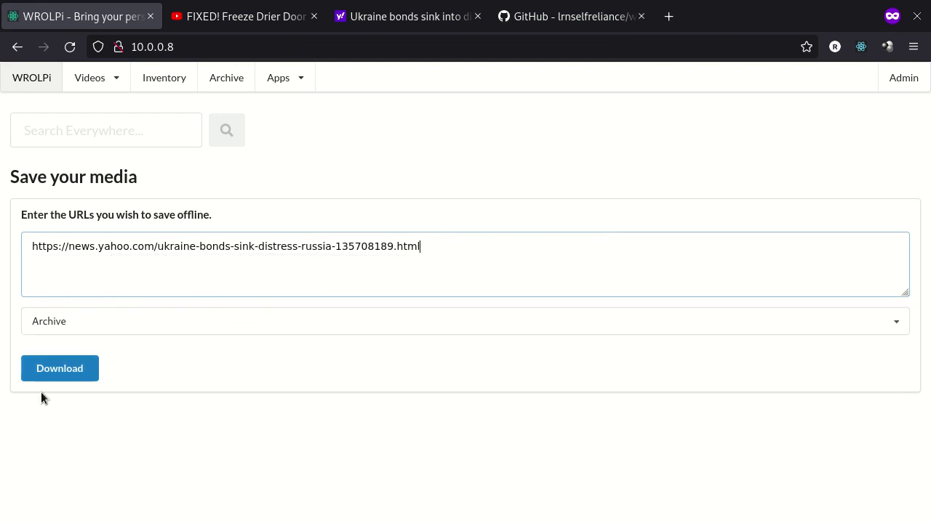
{"action": "left_click", "coordinate": [48, 375]}
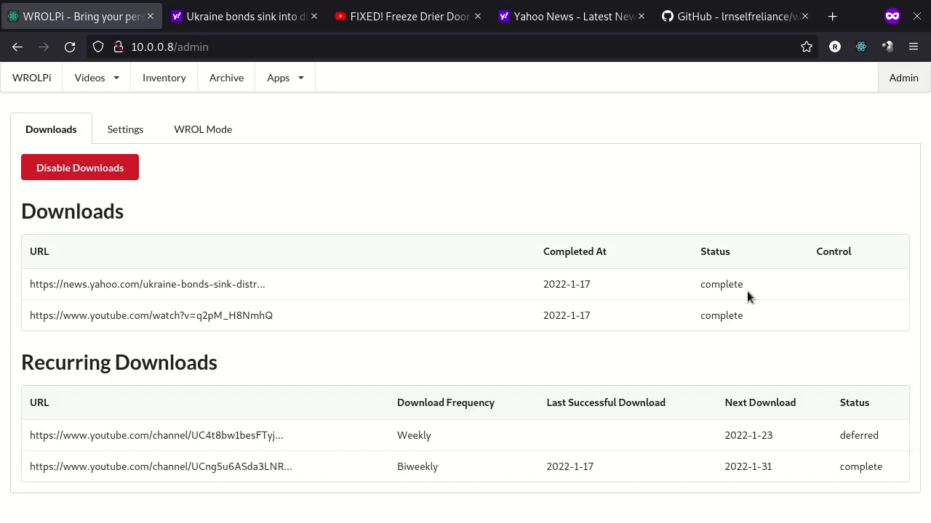
Open the archived Ukraine bonds article, dated 2022-1-17, from the Archive list
{"action": "left_click_drag", "start_coordinate": [747, 291], "coordinate": [165, 270]}
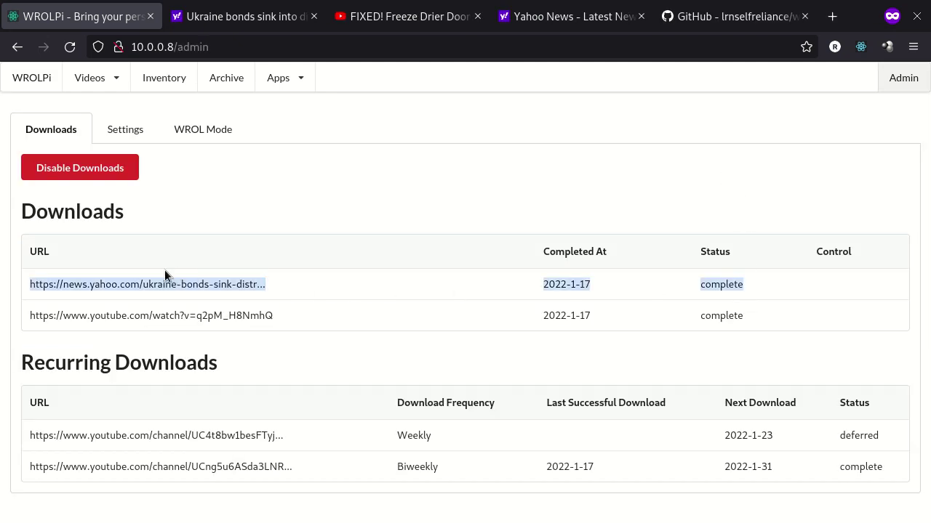
{"action": "left_click", "coordinate": [237, 84]}
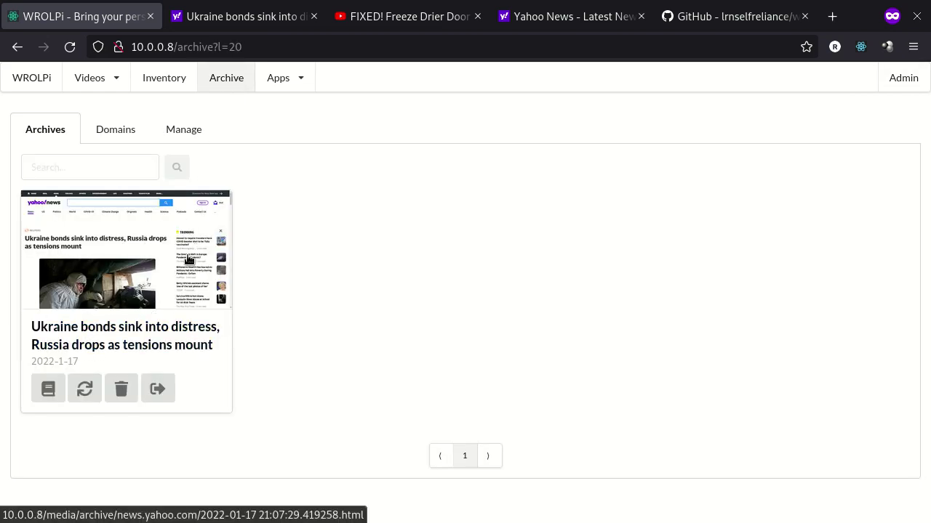
{"action": "left_click", "coordinate": [121, 303]}
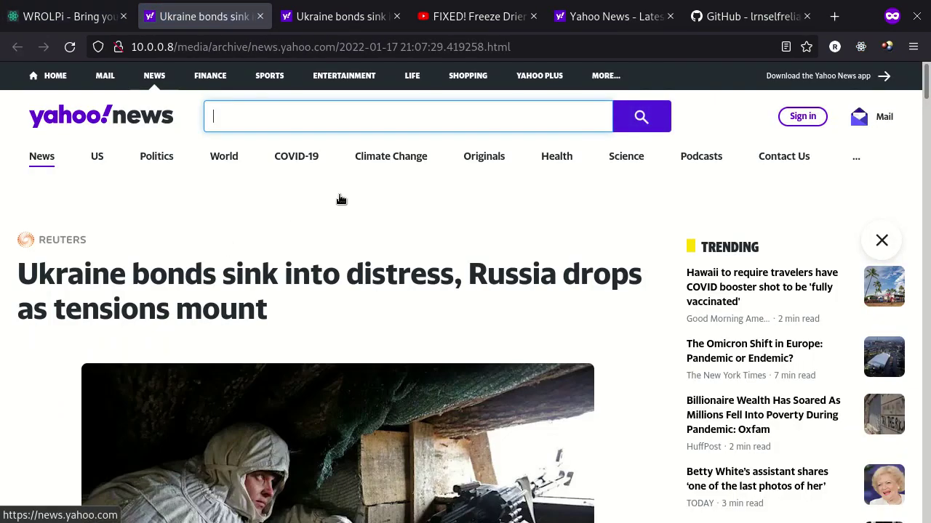
Scroll through the archived Ukraine bonds article copy and close its tabs
{"action": "scroll", "coordinate": [339, 199], "scroll_direction": "down", "scroll_amount": 4}
{"action": "scroll", "coordinate": [339, 199], "scroll_direction": "down", "scroll_amount": 10}
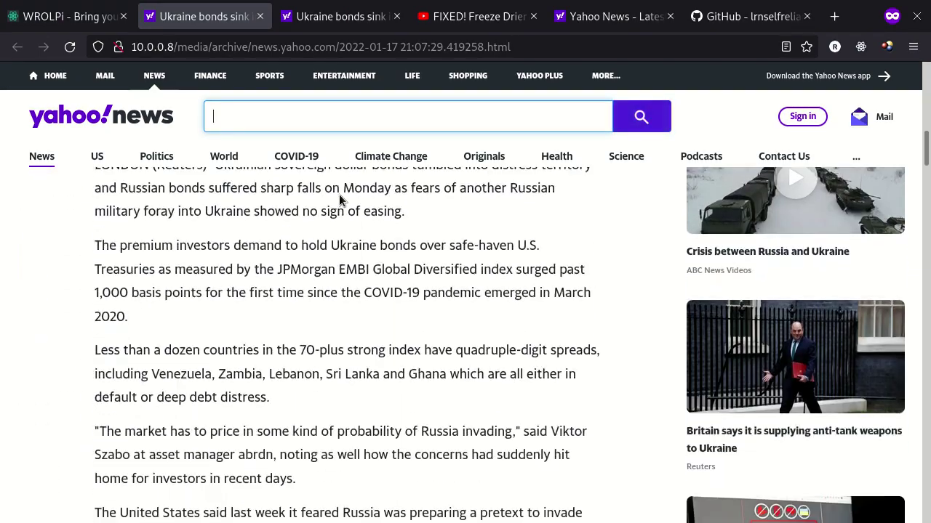
{"action": "scroll", "coordinate": [323, 338], "scroll_direction": "up", "scroll_amount": 15}
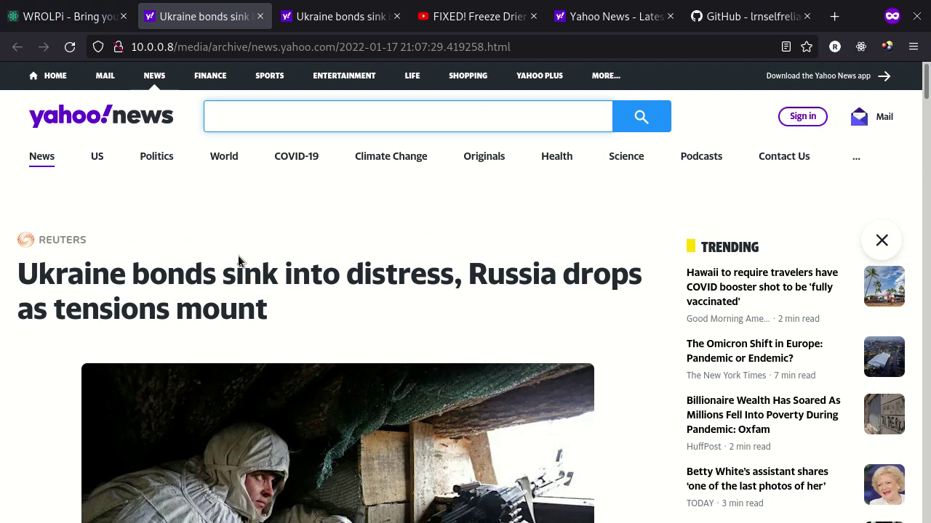
{"action": "key", "text": "ctrl+w"}
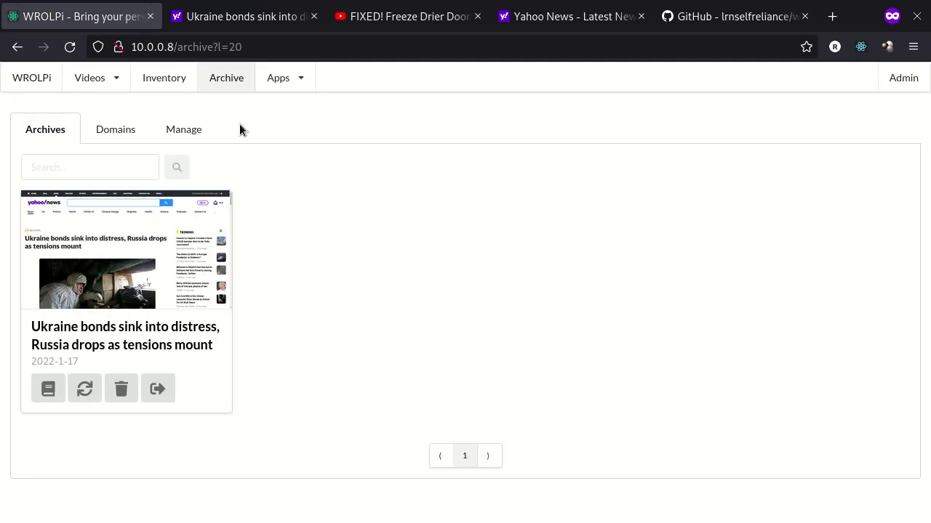
Read the article's plain readability version, then close it and return to the Archive list
{"action": "left_click", "coordinate": [48, 389]}
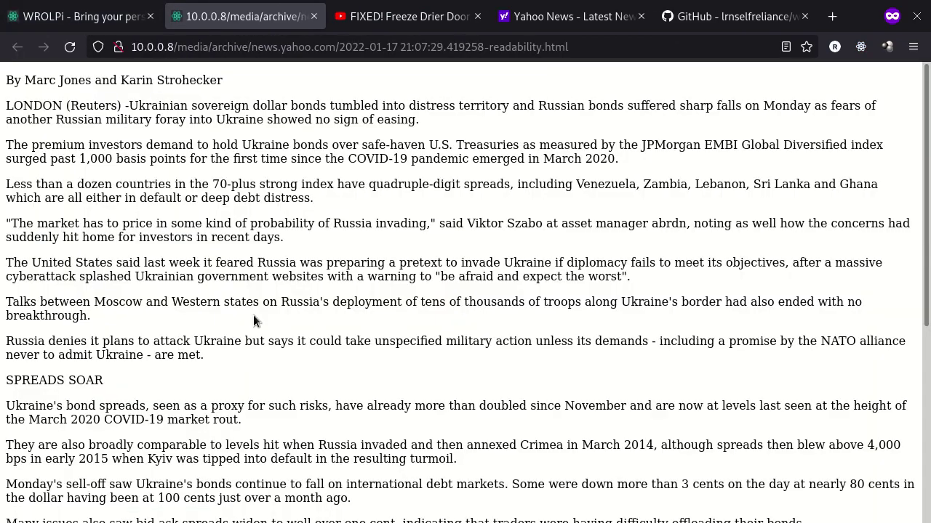
{"action": "scroll", "coordinate": [283, 280], "scroll_direction": "down", "scroll_amount": 10}
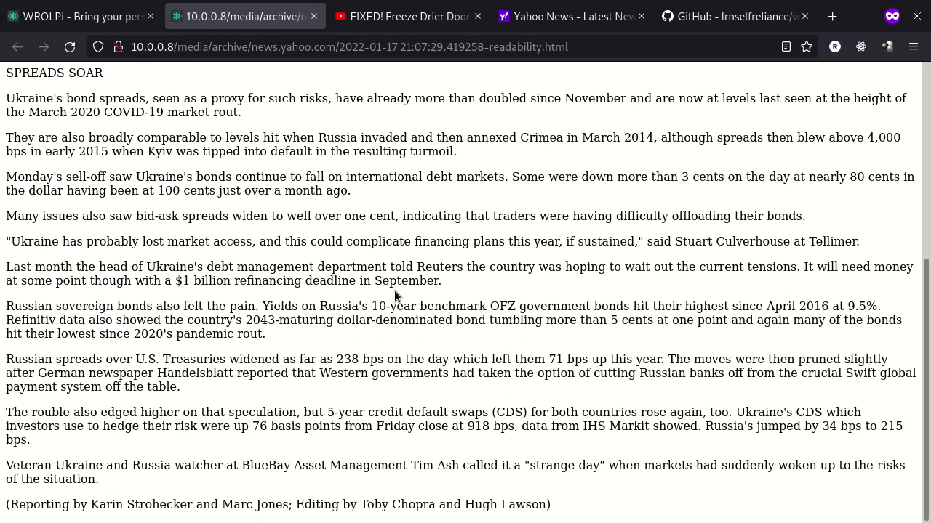
{"action": "scroll", "coordinate": [394, 290], "scroll_direction": "up", "scroll_amount": 5}
{"action": "scroll", "coordinate": [394, 290], "scroll_direction": "down", "scroll_amount": 8}
{"action": "key", "text": "ctrl+w"}
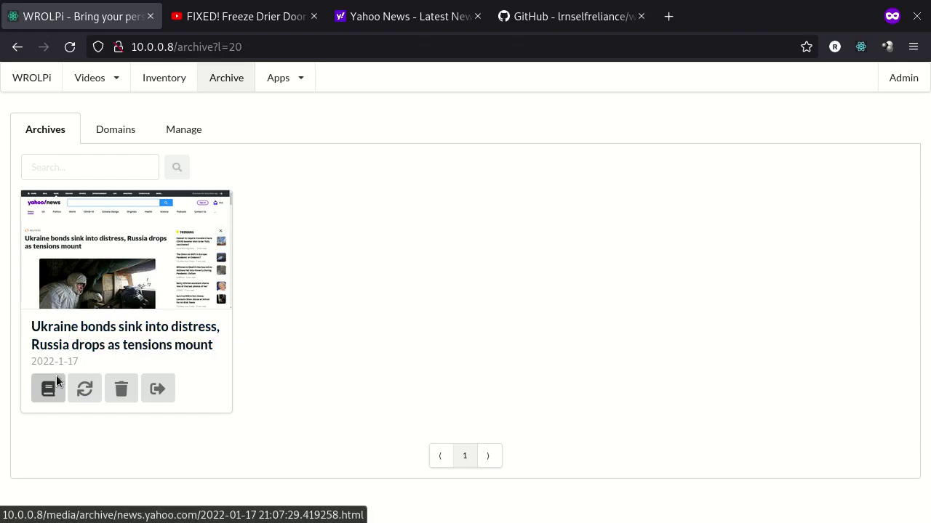
{"action": "left_click", "coordinate": [44, 391]}
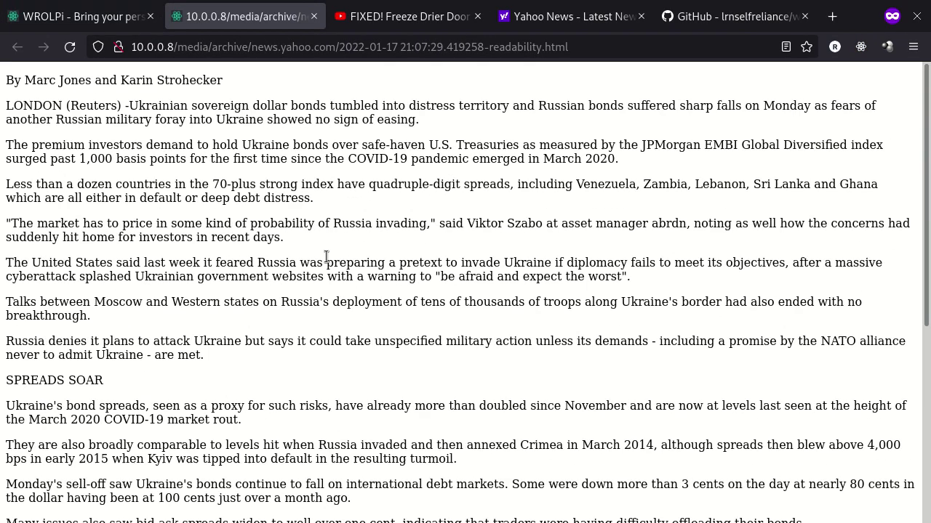
{"action": "key", "text": "ctrl+w"}
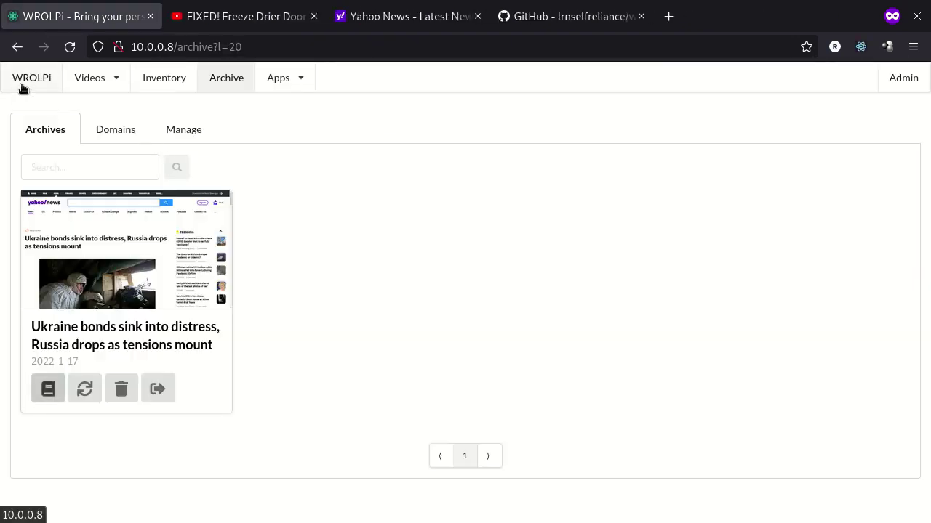
Search everywhere for 'comparable', browse the matching Ukraine bonds article and videos, then open Inventory
{"action": "left_click", "coordinate": [22, 86]}
{"action": "left_click", "coordinate": [147, 143]}
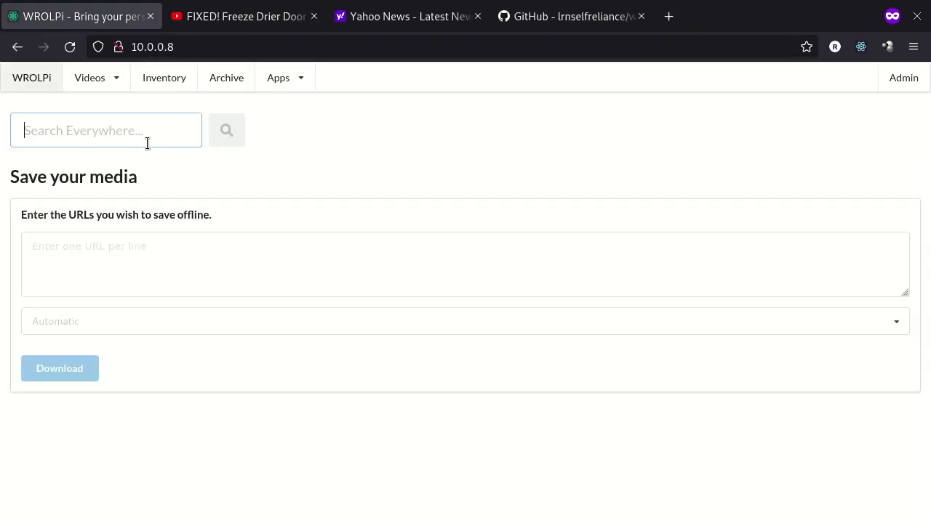
{"action": "type", "text": "comparable"}
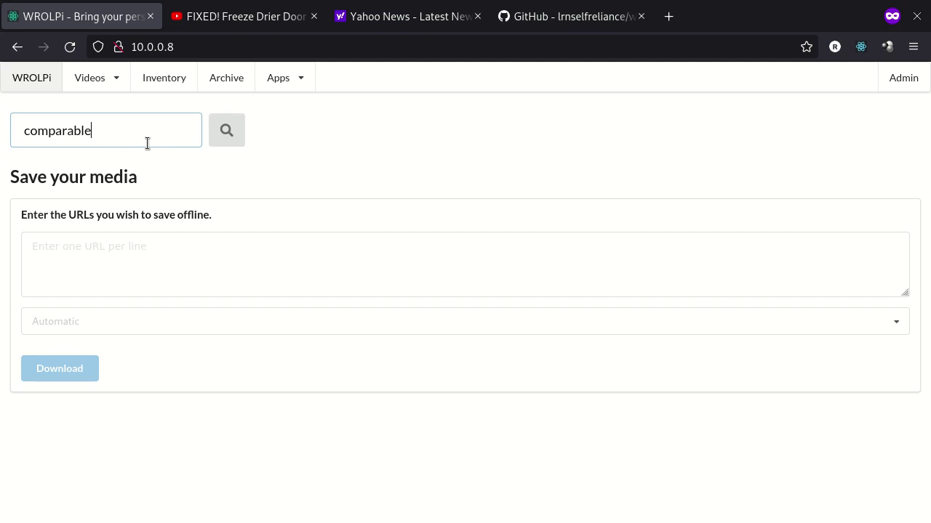
{"action": "key", "text": "Return"}
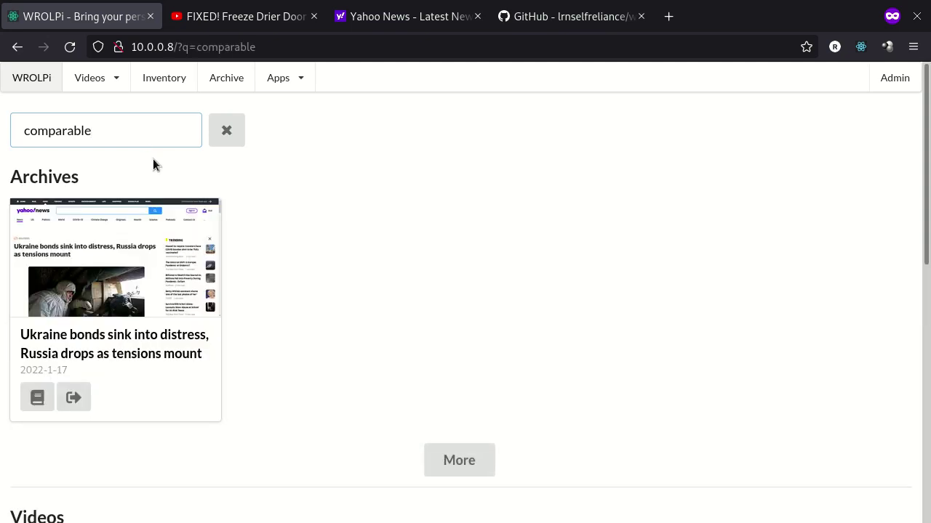
{"action": "scroll", "coordinate": [305, 194], "scroll_direction": "down", "scroll_amount": 5}
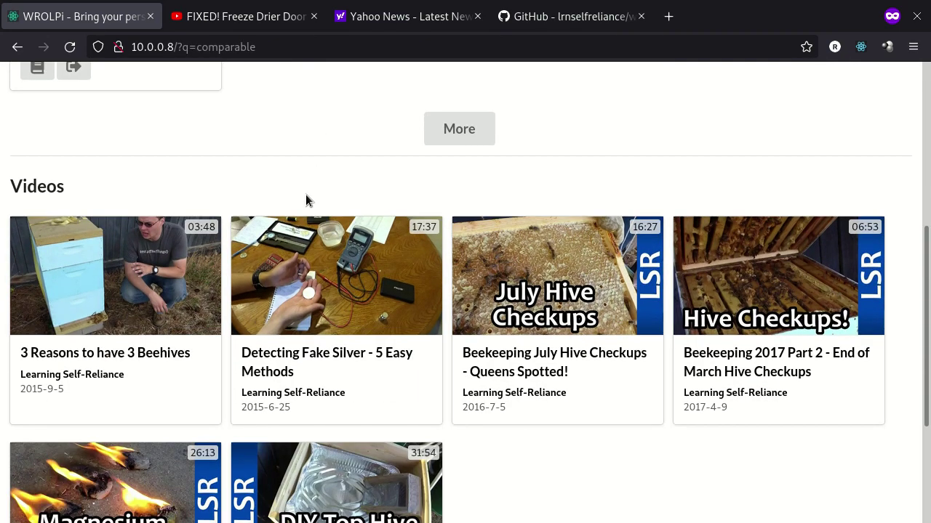
{"action": "scroll", "coordinate": [306, 194], "scroll_direction": "down", "scroll_amount": 3}
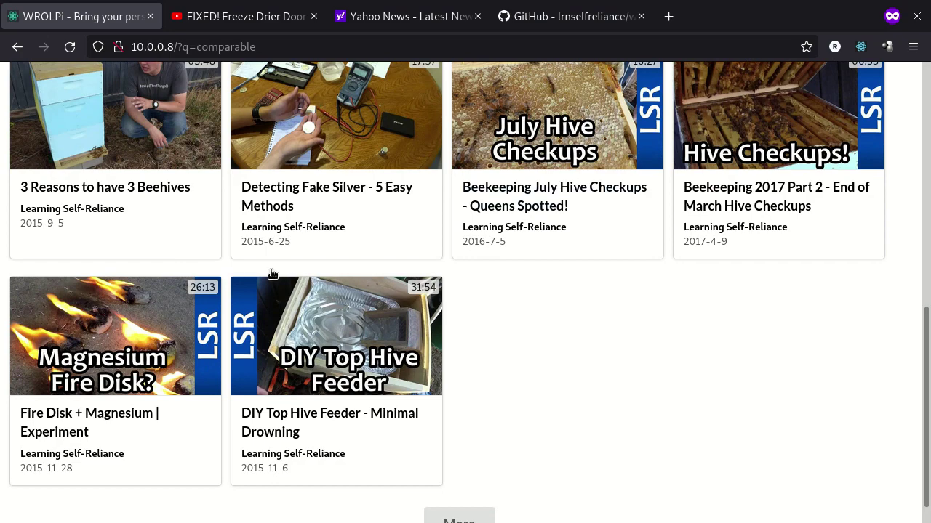
{"action": "scroll", "coordinate": [288, 163], "scroll_direction": "up", "scroll_amount": 9}
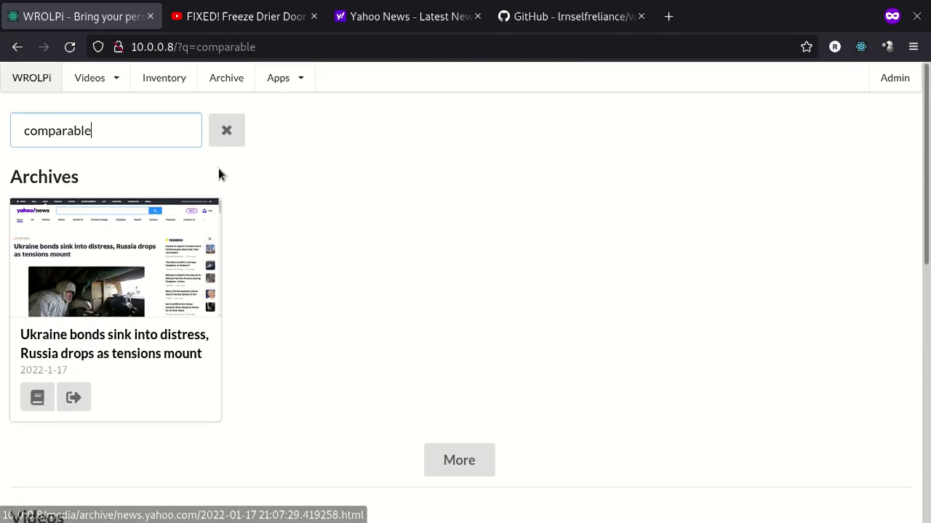
{"action": "left_click", "coordinate": [182, 86]}
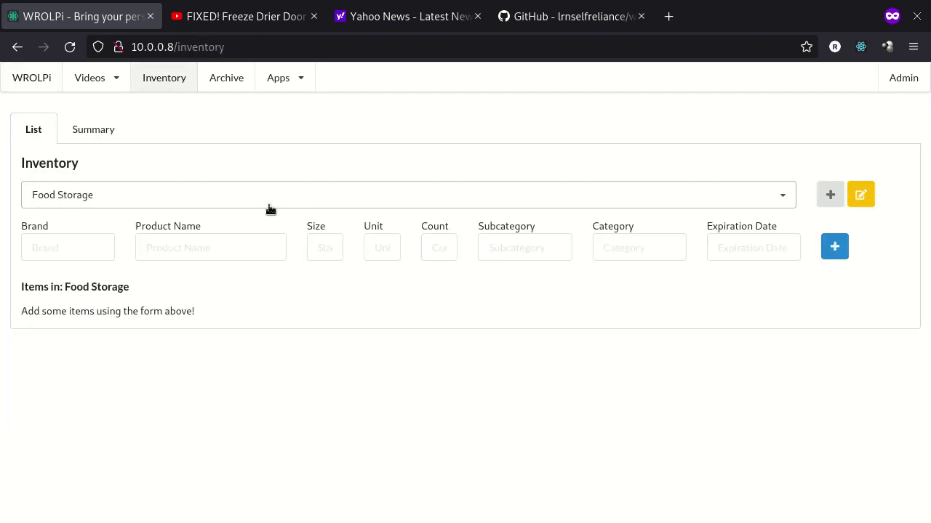
Add Salty Salt, 25 lbs, count 8, subcategory salt (cooking ingredients) to Food Storage
{"action": "left_click", "coordinate": [62, 250]}
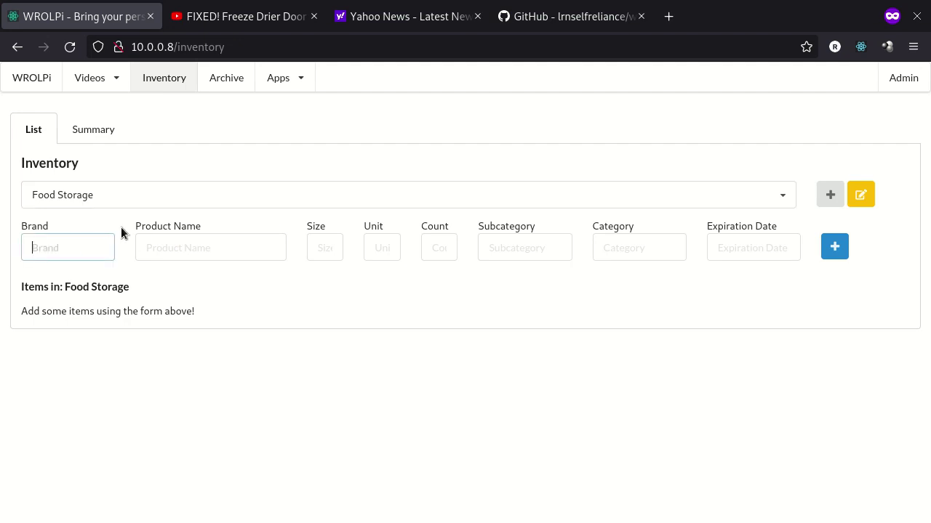
{"action": "type", "text": "Sa"}
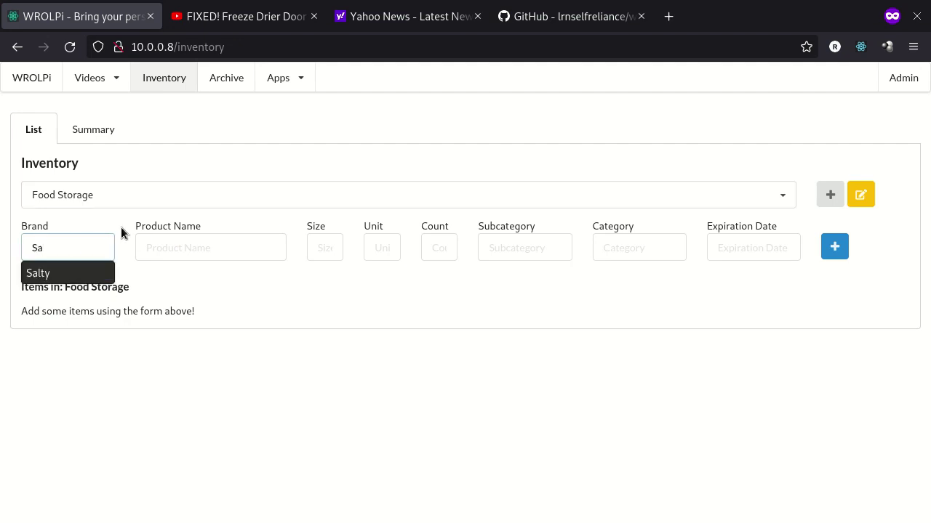
{"action": "key", "text": "Down"}
{"action": "key", "text": "Tab"}
{"action": "type", "text": "Salt"}
{"action": "key", "text": "Tab"}
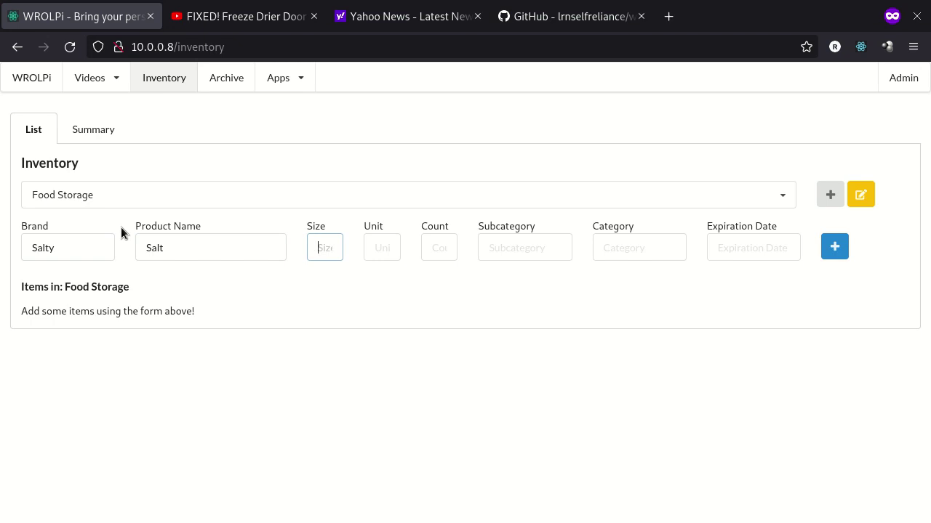
{"action": "type", "text": "25"}
{"action": "key", "text": "Tab"}
{"action": "type", "text": "lbs"}
{"action": "key", "text": "Tab"}
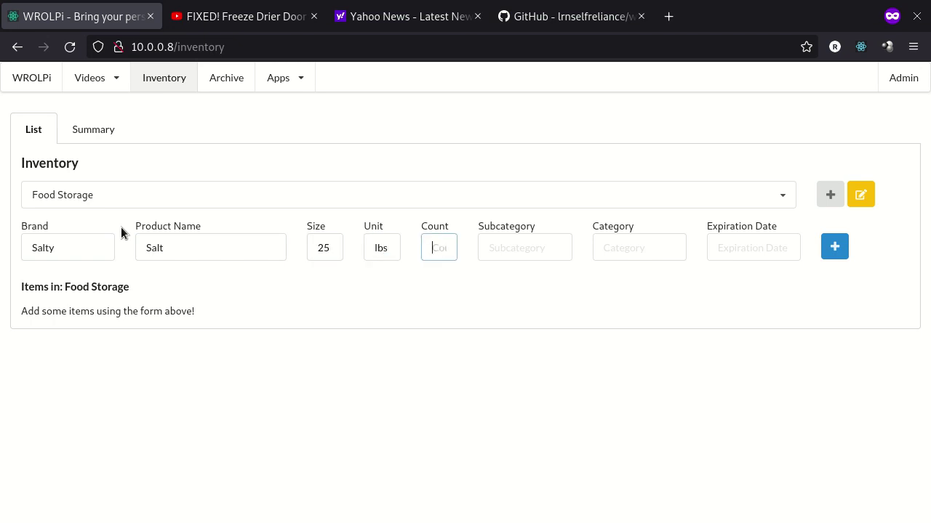
{"action": "type", "text": "8"}
{"action": "key", "text": "Tab"}
{"action": "type", "text": "sal"}
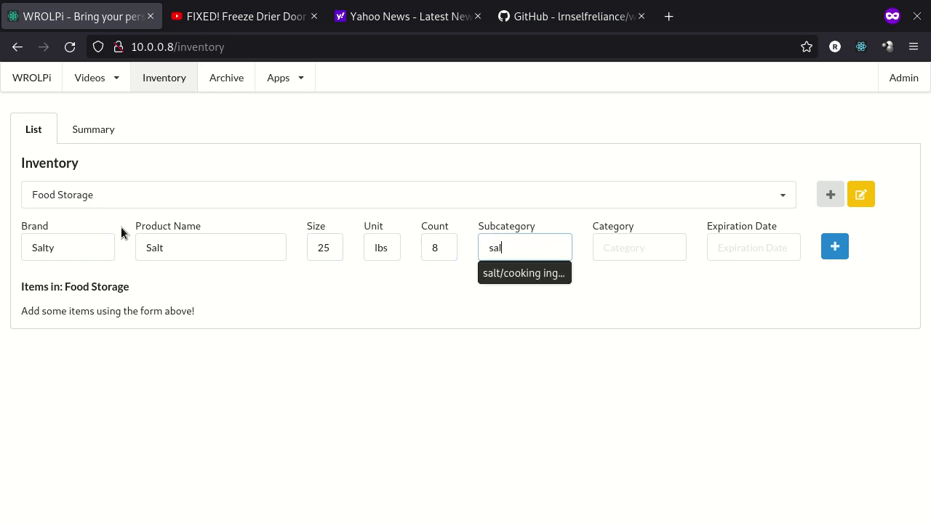
{"action": "key", "text": "Down"}
{"action": "key", "text": "Return"}
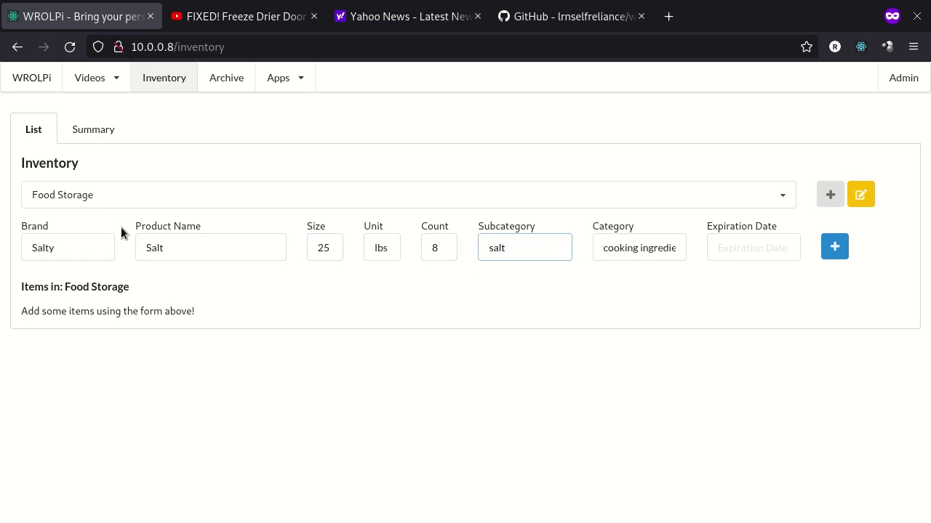
{"action": "key", "text": "Return"}
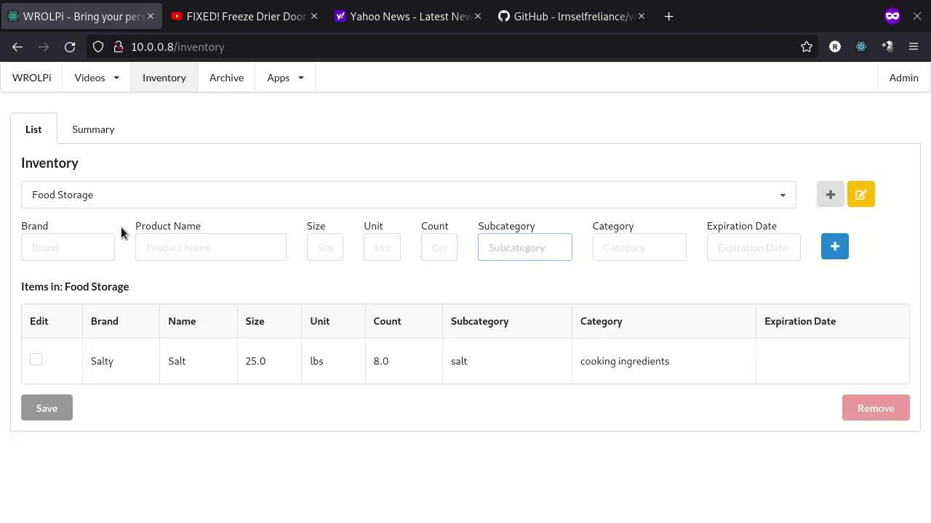
Add Yeasty Yeast, 1 lbs, count 2, with the yeast subcategory
{"action": "left_click", "coordinate": [53, 248]}
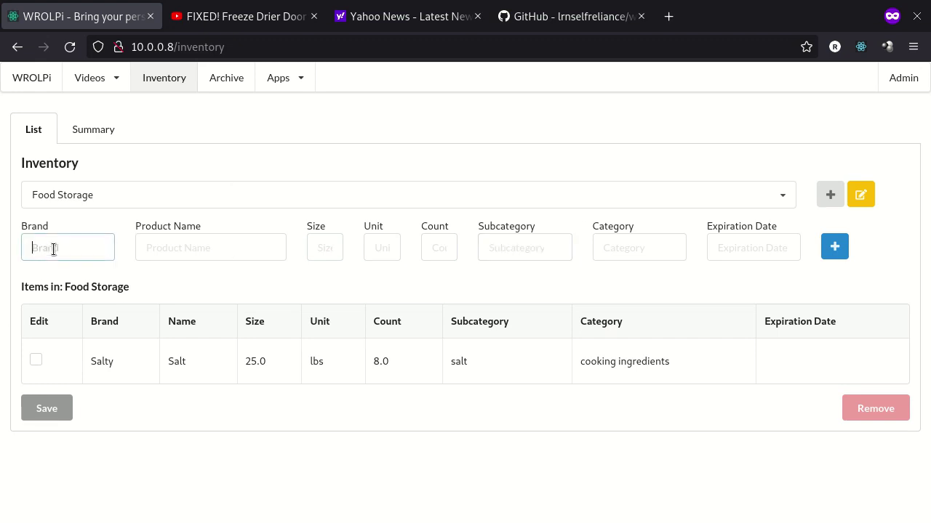
{"action": "type", "text": "Yes"}
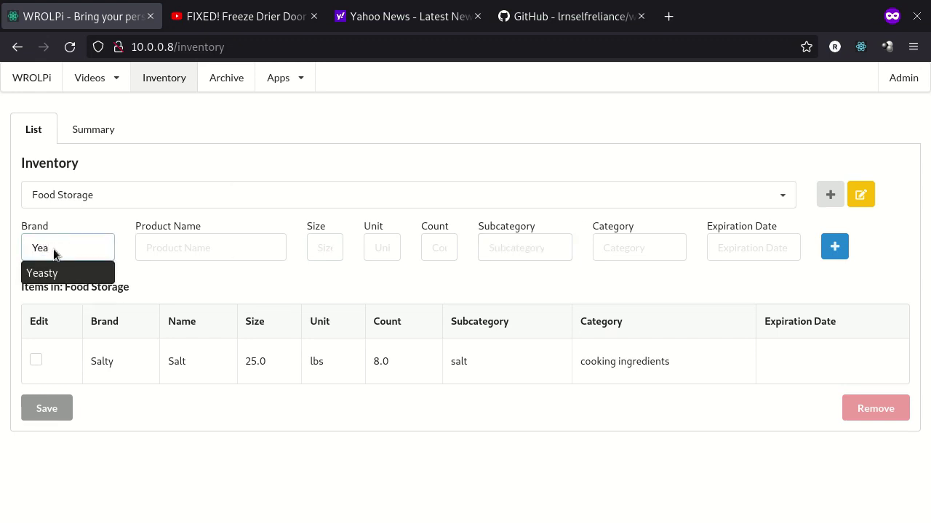
{"action": "key", "text": "Tab"}
{"action": "type", "text": "Yeast"}
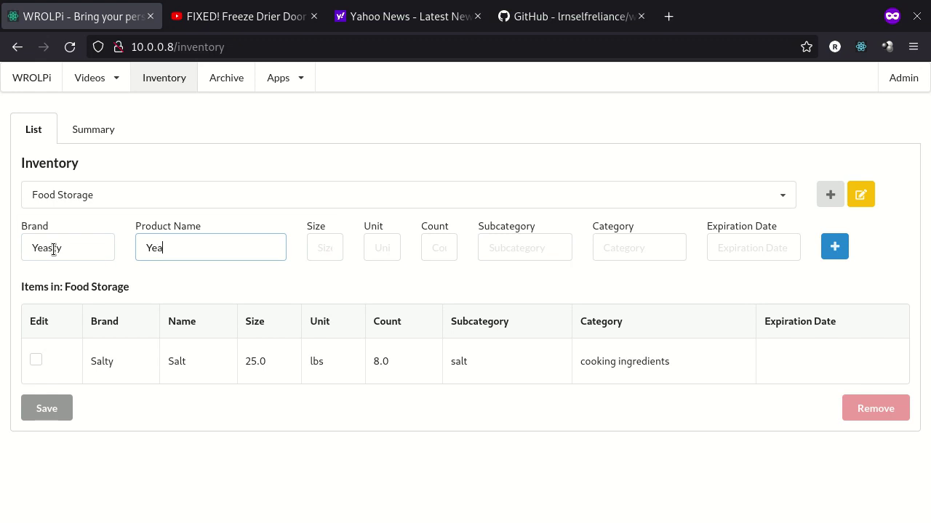
{"action": "key", "text": "Tab"}
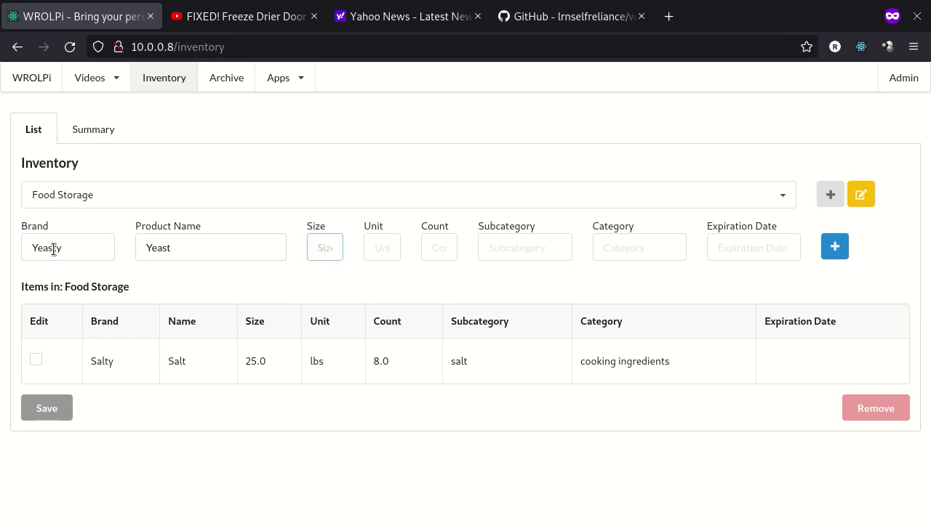
{"action": "type", "text": "1"}
{"action": "key", "text": "Tab"}
{"action": "type", "text": "lbs"}
{"action": "key", "text": "Tab"}
{"action": "type", "text": "2"}
{"action": "key", "text": "Tab"}
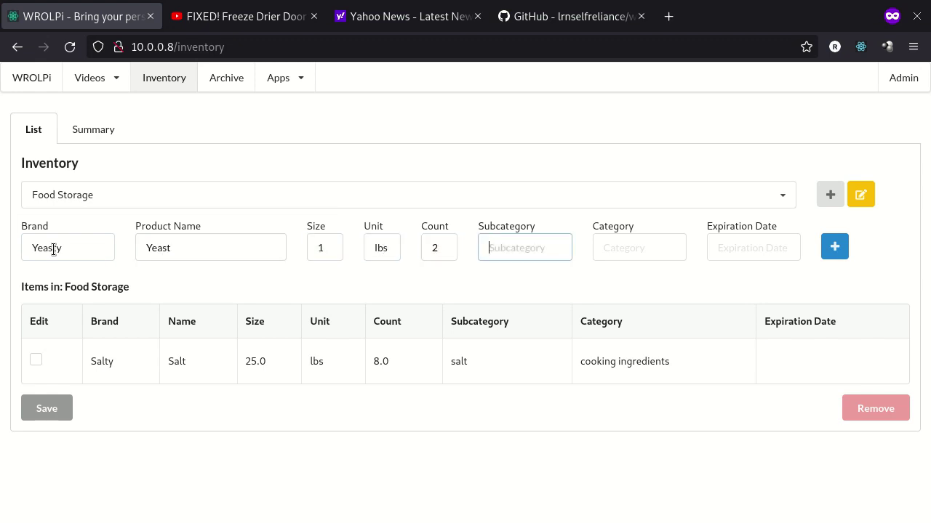
{"action": "type", "text": "yeast"}
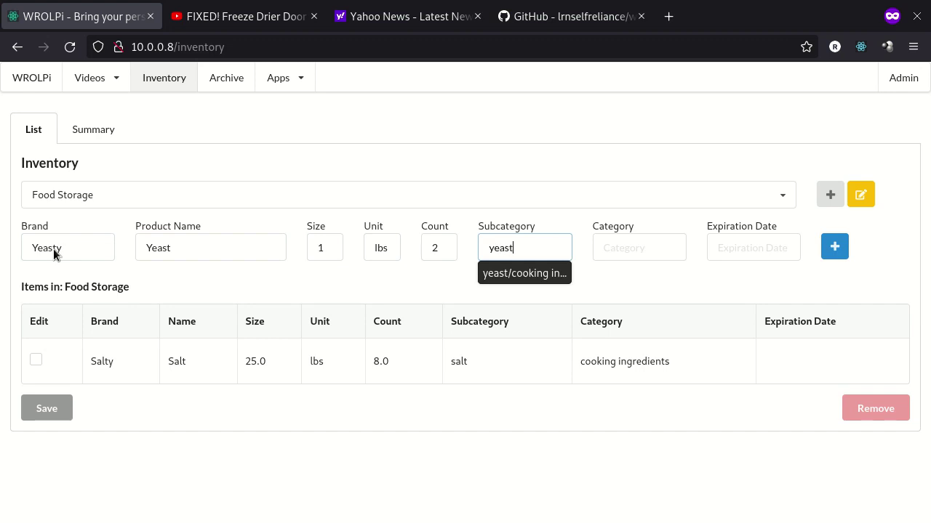
{"action": "key", "text": "Return"}
{"action": "key", "text": "Return"}
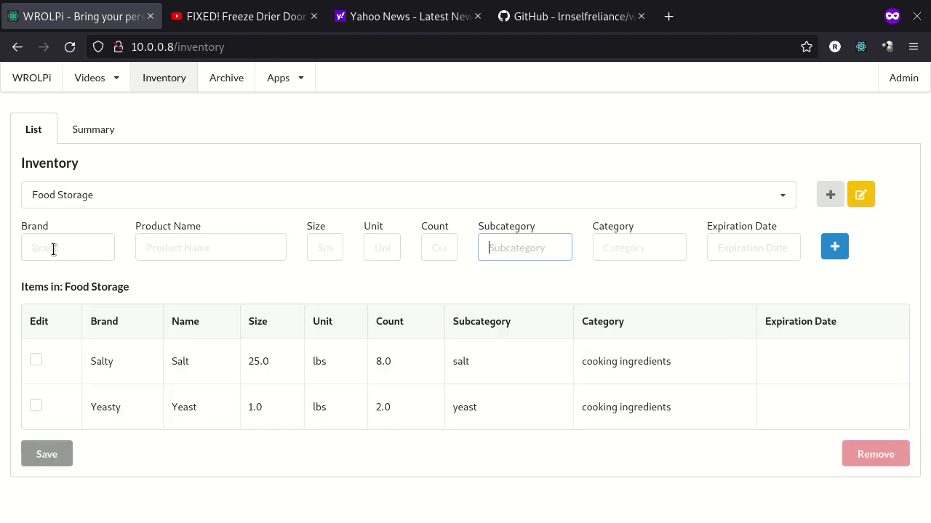
Start a Chocolate Milk item with no brand and a size of 8
{"action": "left_click", "coordinate": [53, 250]}
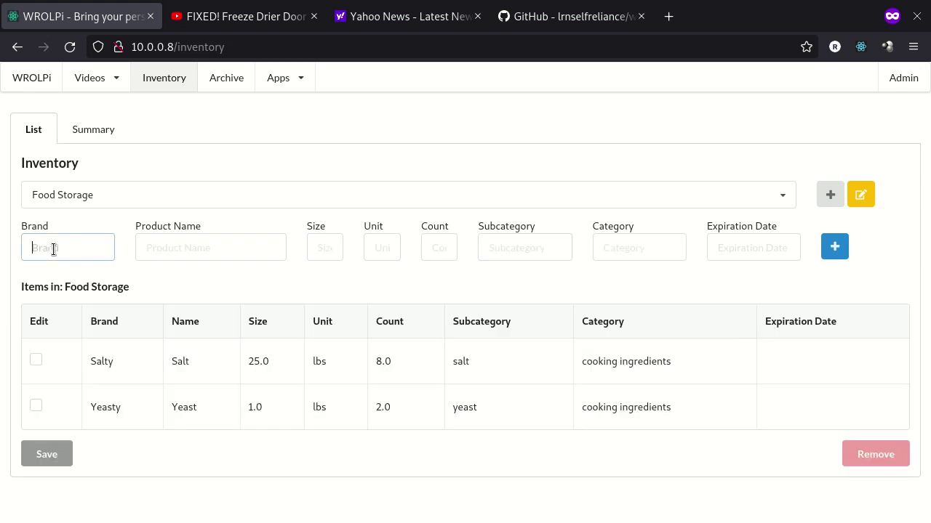
{"action": "key", "text": "Tab"}
{"action": "type", "text": "Chocolate"}
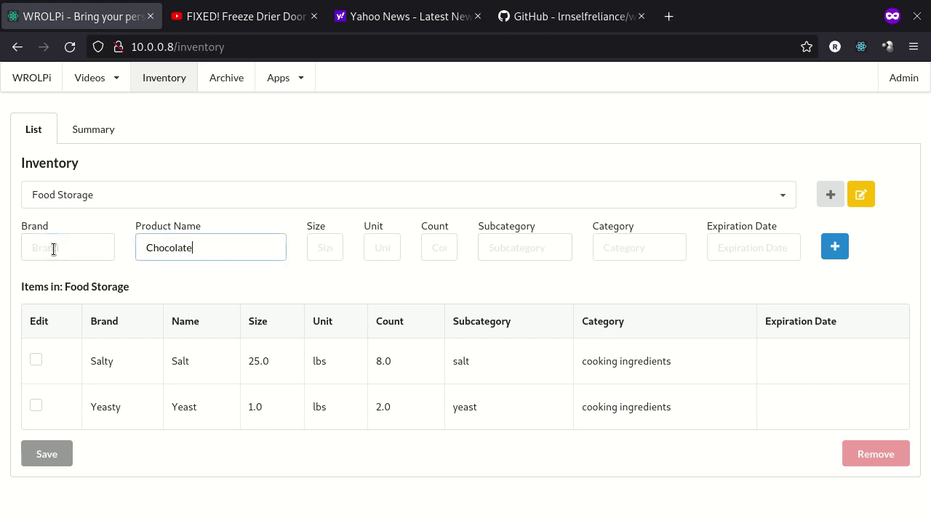
{"action": "type", "text": " Milk"}
{"action": "key", "text": "Tab"}
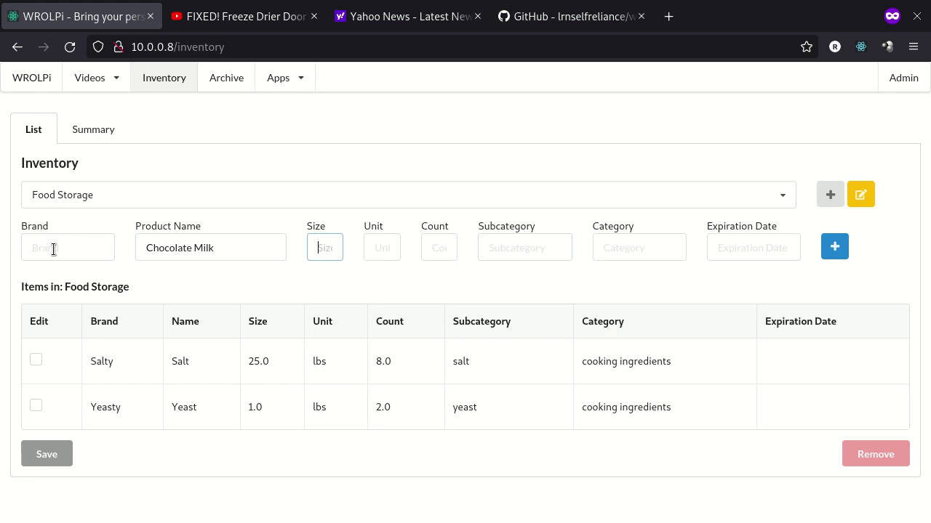
{"action": "type", "text": "1"}
{"action": "key", "text": "Tab"}
{"action": "key", "text": "shift+Tab"}
{"action": "type", "text": "9"}
{"action": "key", "text": "BackSpace"}
{"action": "type", "text": "8"}
{"action": "key", "text": "Tab"}
Give Chocolate Milk unit oz, count 150, milk subcategory and dairy category, and add it
{"action": "type", "text": "oz"}
{"action": "key", "text": "Tab"}
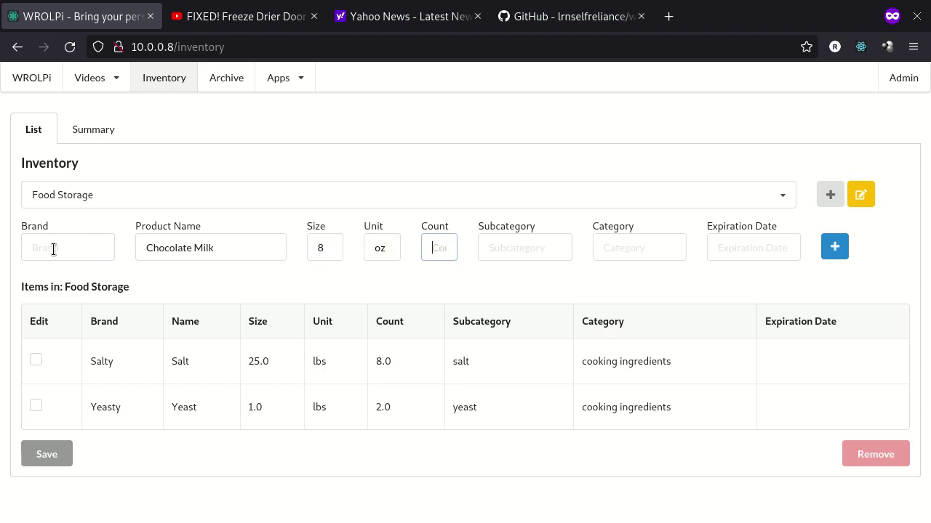
{"action": "type", "text": "150"}
{"action": "key", "text": "Tab"}
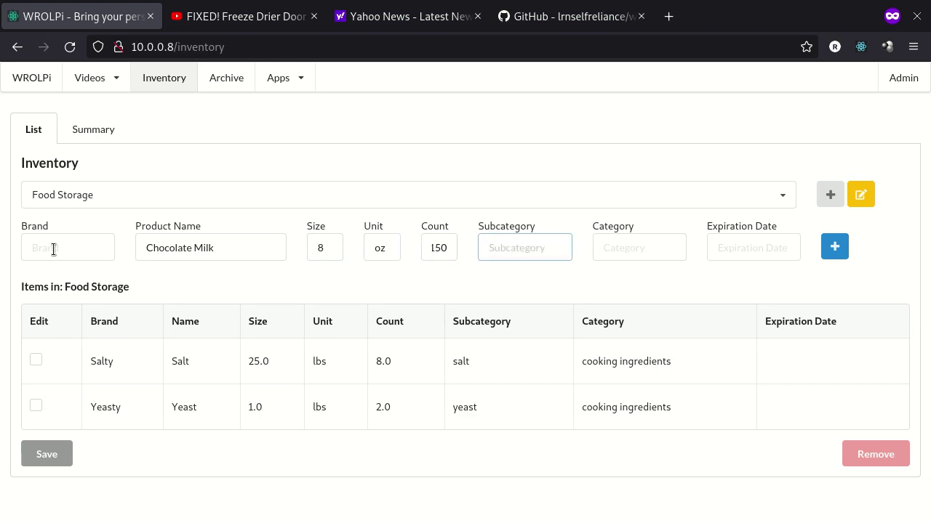
{"action": "type", "text": "milk"}
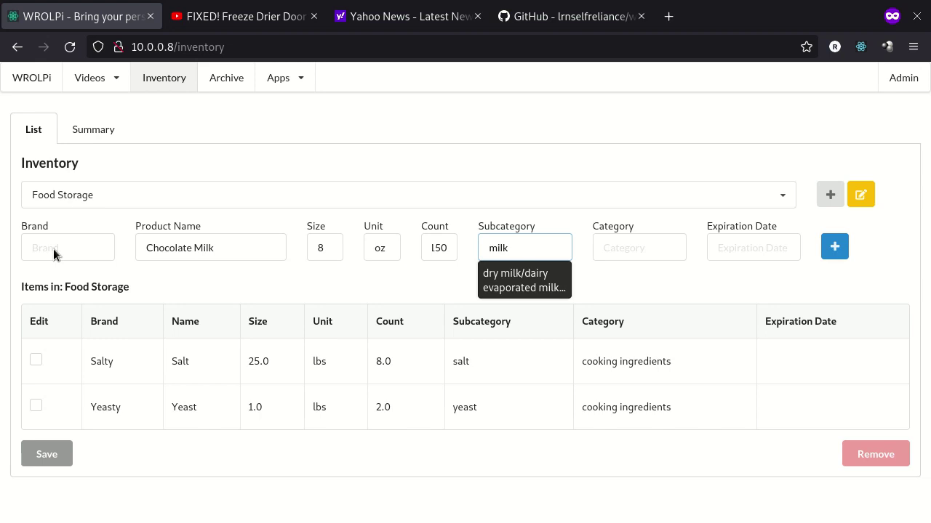
{"action": "key", "text": "Tab"}
{"action": "type", "text": "dairy"}
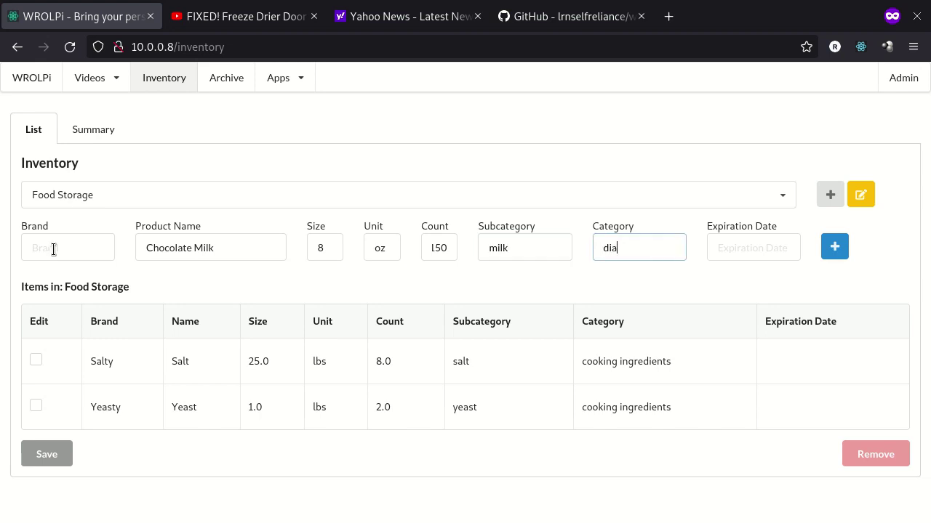
{"action": "key", "text": "Return"}
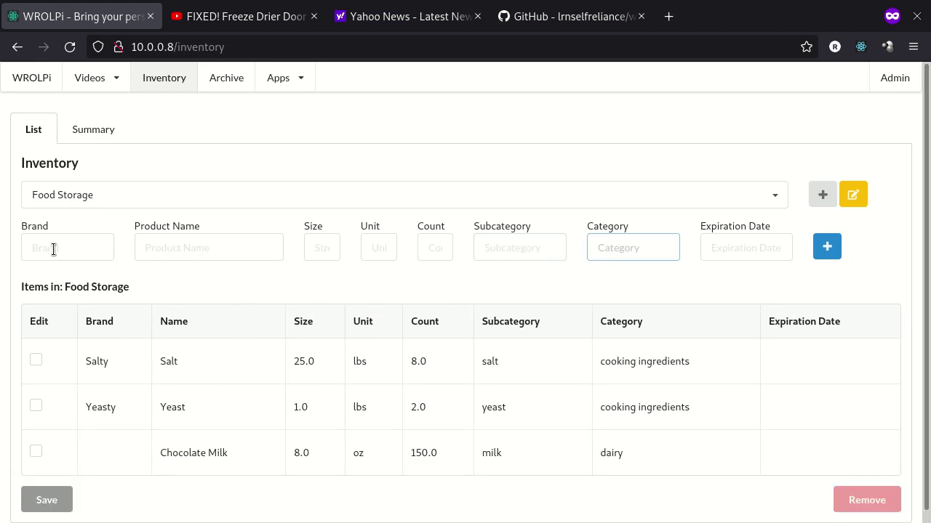
{"action": "left_click_drag", "start_coordinate": [150, 368], "coordinate": [501, 442]}
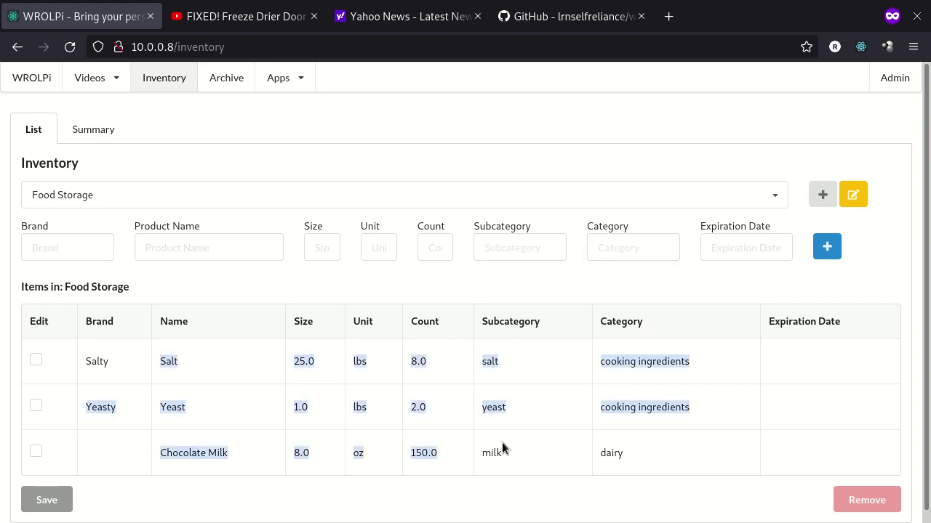
{"action": "left_click", "coordinate": [574, 449]}
{"action": "left_click", "coordinate": [87, 124]}
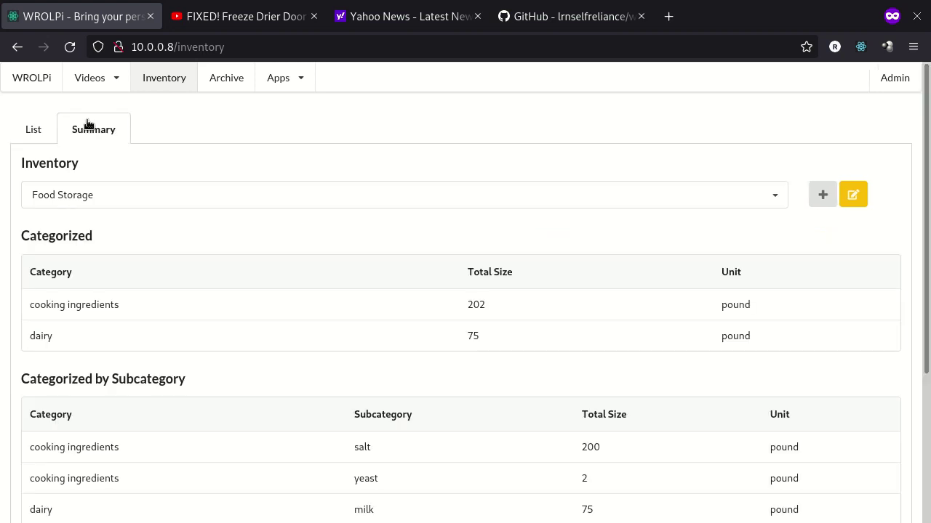
{"action": "left_click_drag", "start_coordinate": [64, 308], "coordinate": [755, 313]}
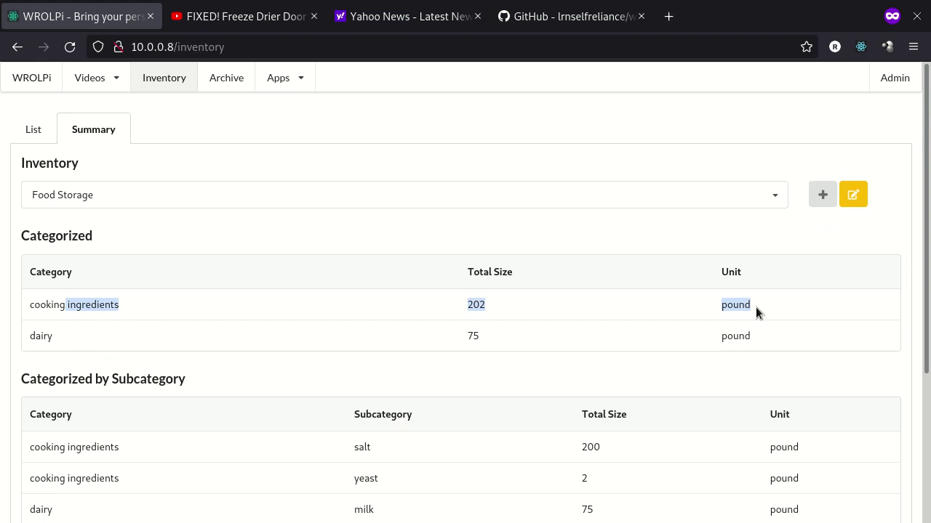
{"action": "left_click", "coordinate": [176, 323]}
{"action": "left_click_drag", "start_coordinate": [54, 333], "coordinate": [776, 332]}
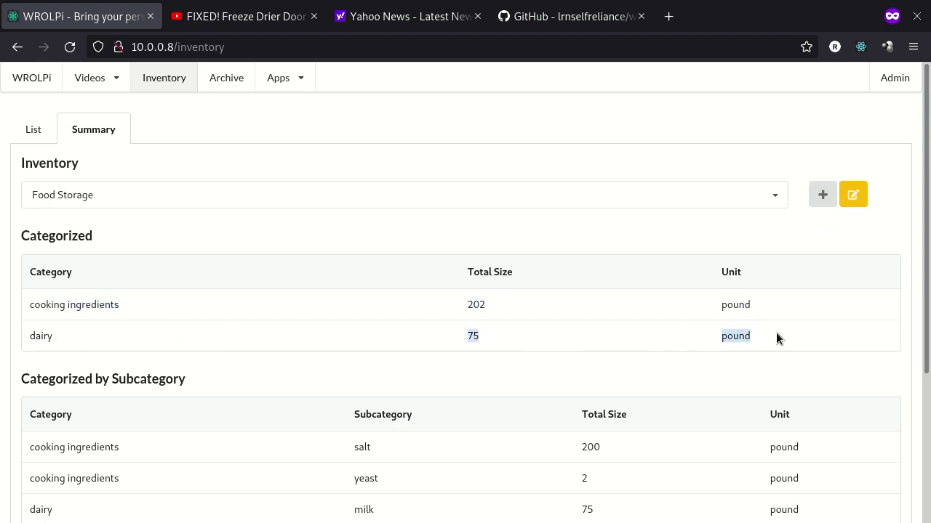
{"action": "left_click", "coordinate": [39, 137]}
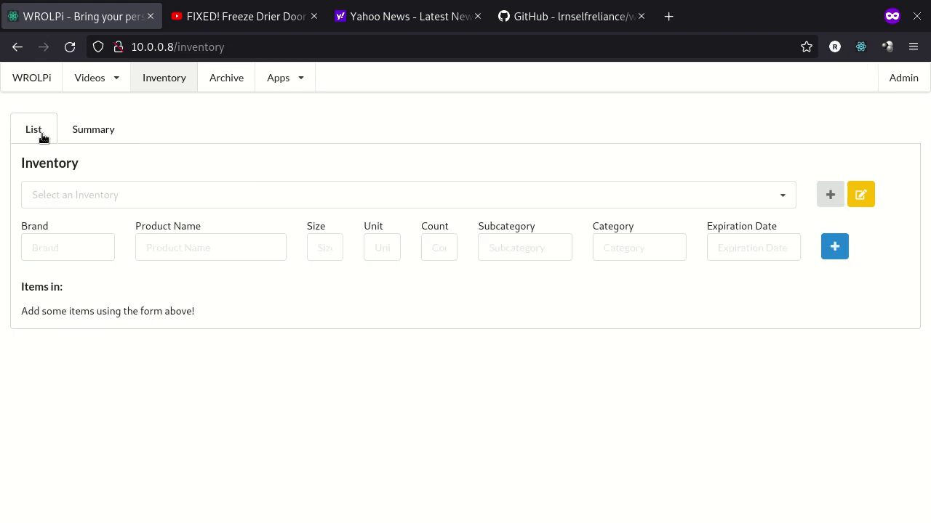
{"action": "scroll", "coordinate": [299, 342], "scroll_direction": "down", "scroll_amount": 1}
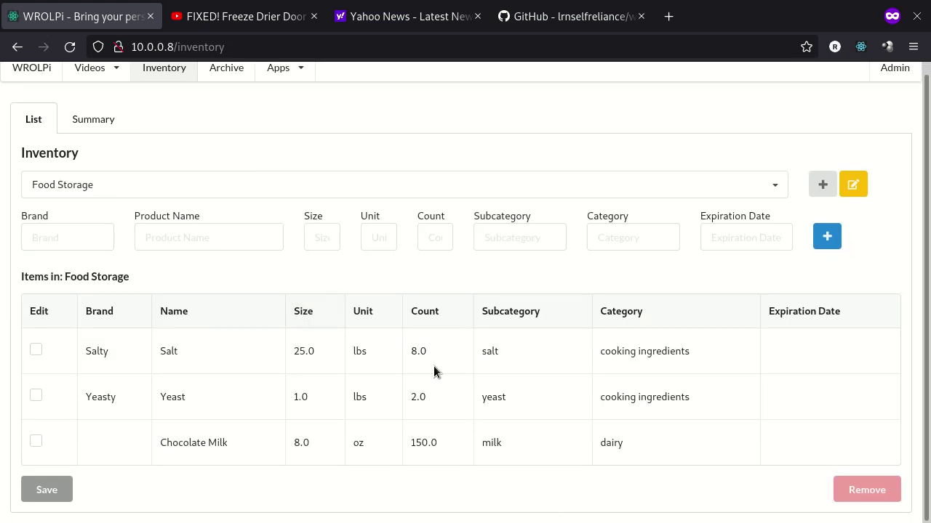
{"action": "scroll", "coordinate": [547, 357], "scroll_direction": "up", "scroll_amount": 1}
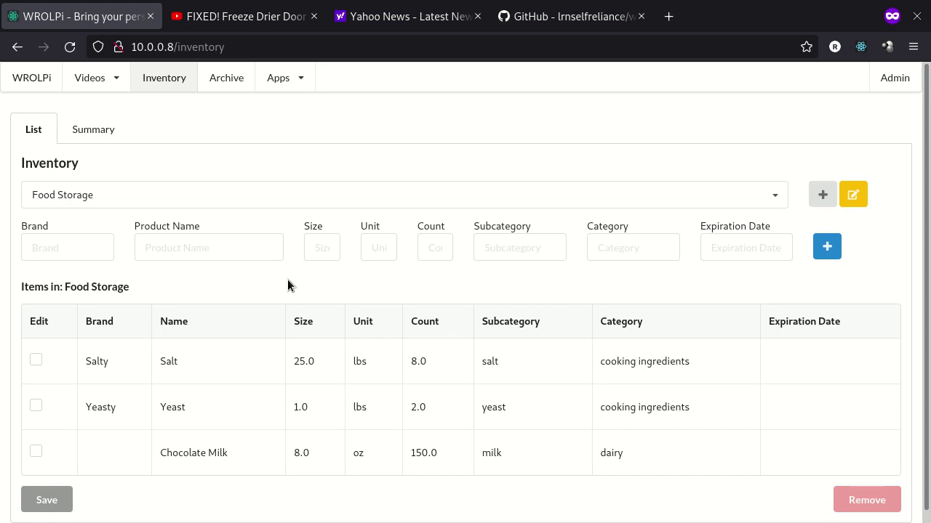
Open the One-Time Pad app from Apps and generate a new pad
{"action": "left_click", "coordinate": [281, 83]}
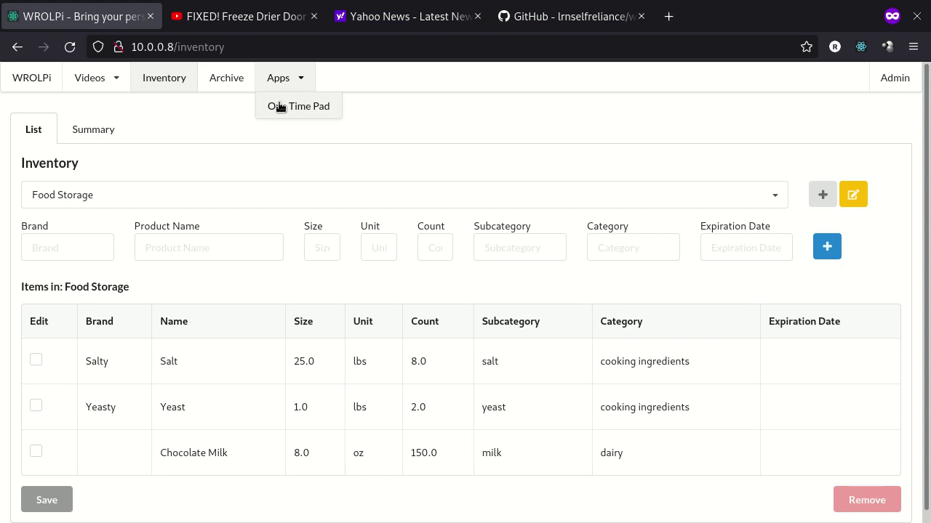
{"action": "left_click", "coordinate": [279, 106]}
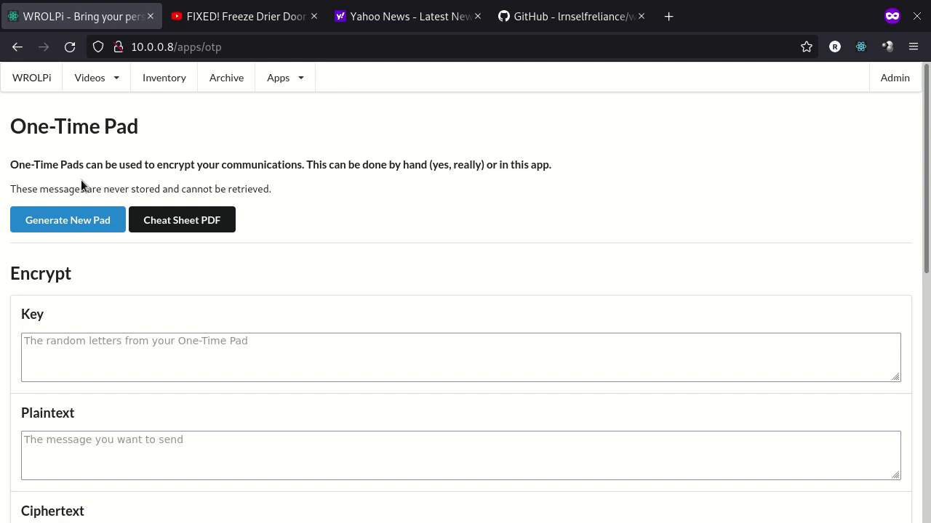
{"action": "left_click", "coordinate": [88, 222]}
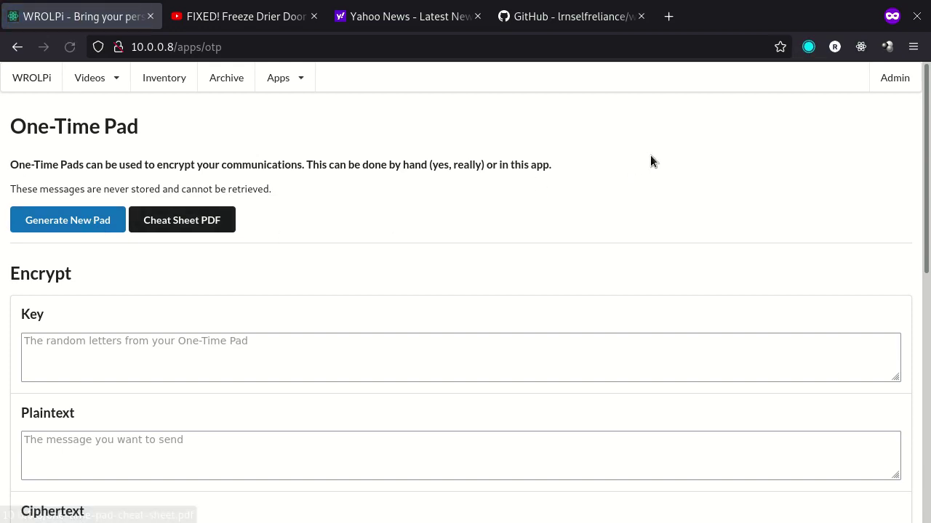
Open the downloaded pad PDF, inspect MESSAGE 1's key groups, and close it
{"action": "left_click", "coordinate": [806, 53]}
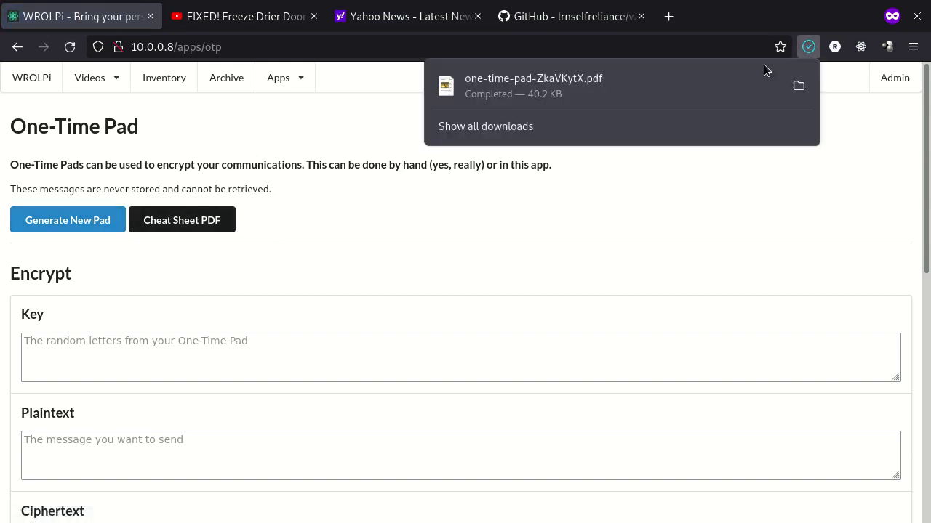
{"action": "left_click", "coordinate": [584, 102]}
{"action": "left_click_drag", "start_coordinate": [472, 25], "coordinate": [557, 38]}
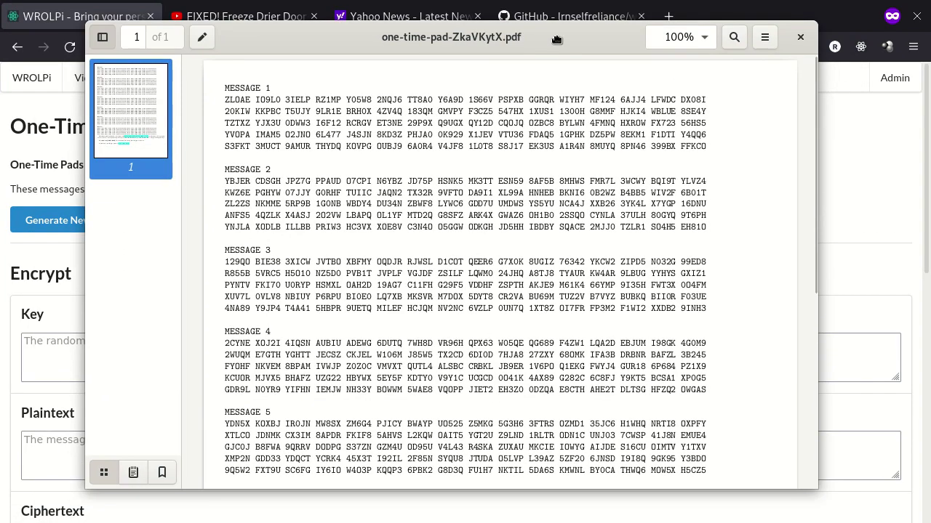
{"action": "scroll", "coordinate": [586, 206], "scroll_direction": "down", "scroll_amount": 5}
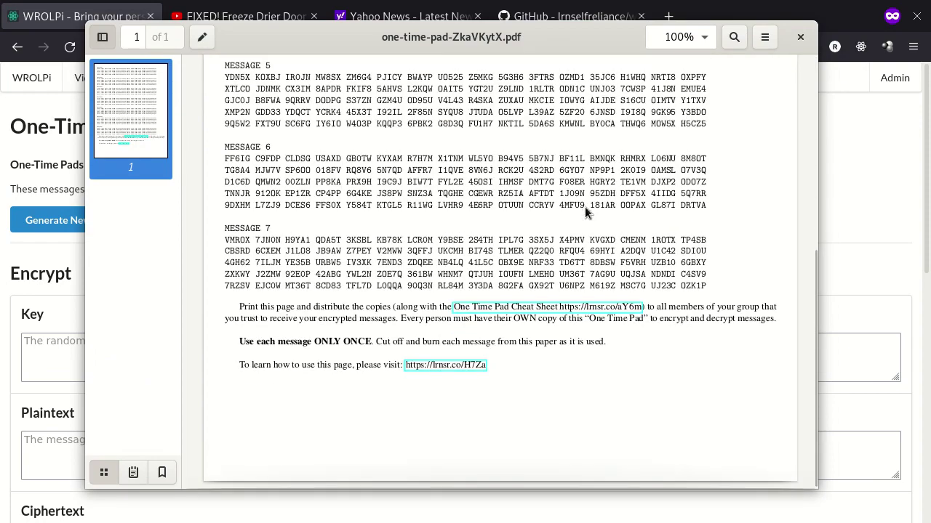
{"action": "scroll", "coordinate": [585, 206], "scroll_direction": "up", "scroll_amount": 5}
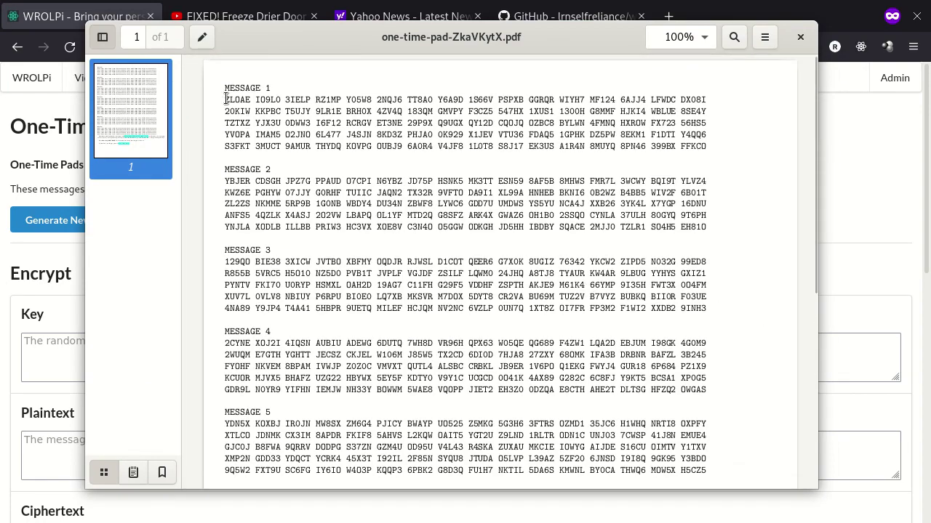
{"action": "left_click_drag", "start_coordinate": [224, 95], "coordinate": [335, 106]}
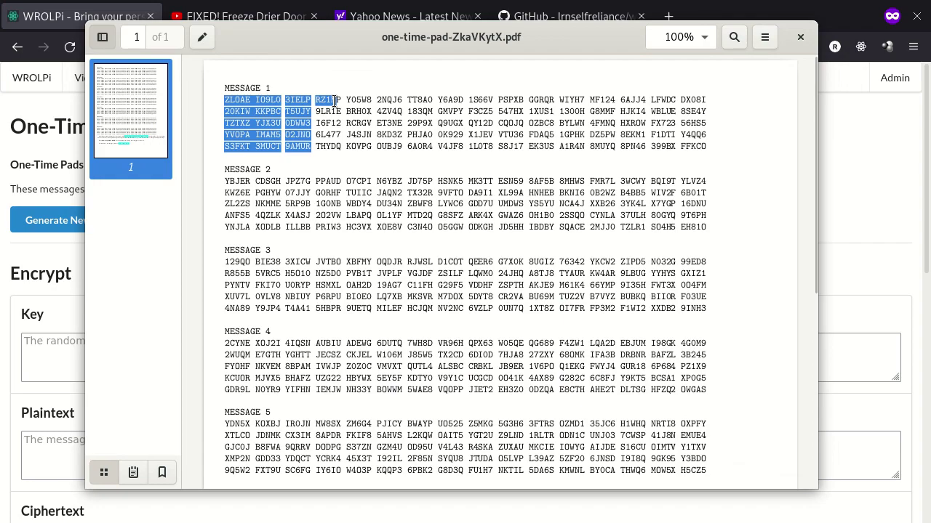
{"action": "left_click", "coordinate": [388, 109]}
{"action": "key", "text": "Escape"}
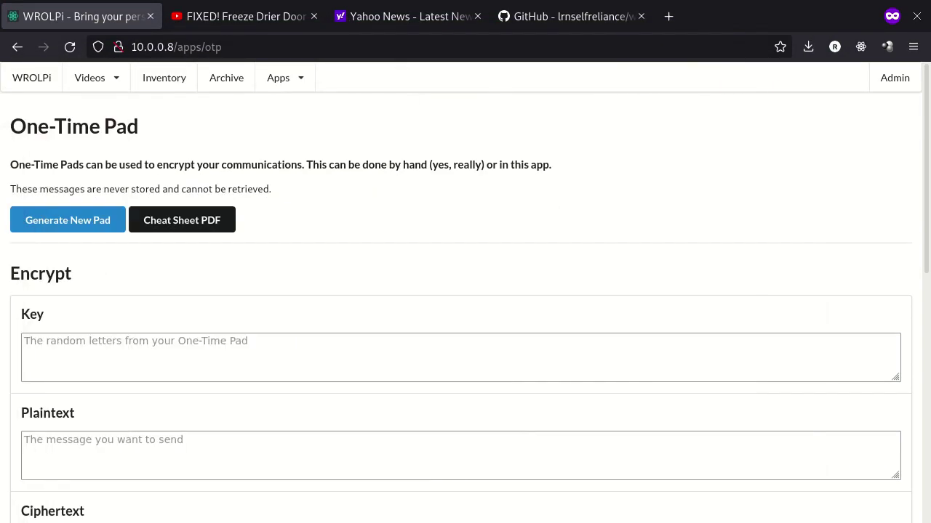
Enter the one-time pad letters into the Key field, correcting the typos
{"action": "left_click", "coordinate": [81, 346]}
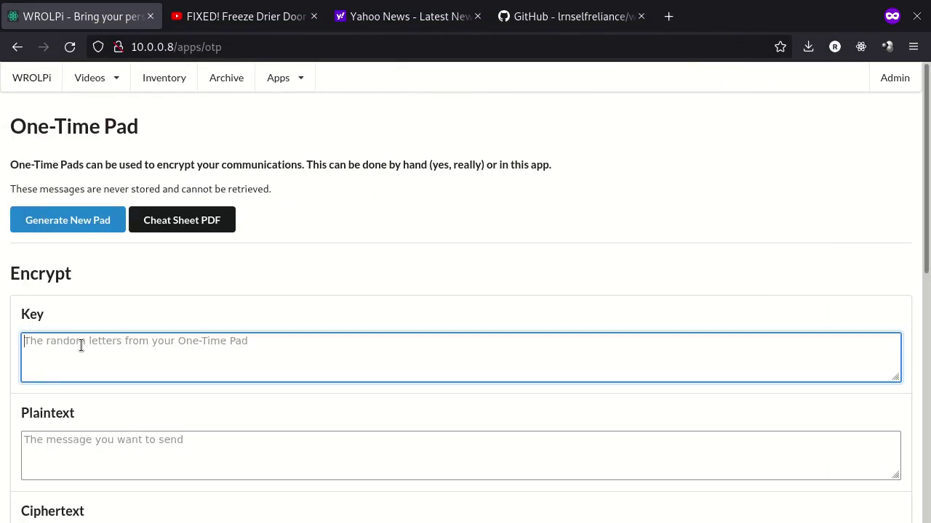
{"action": "type", "text": "ZL"}
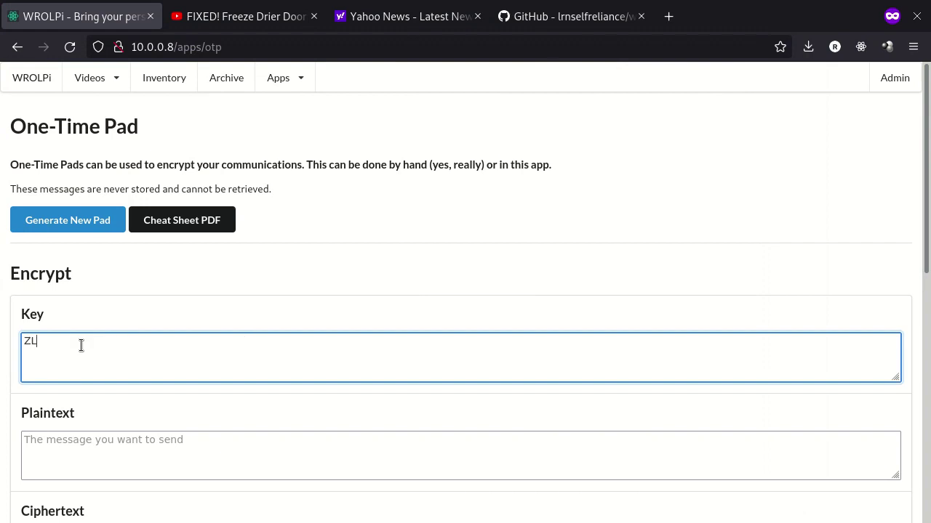
{"action": "type", "text": "OAEI0"}
{"action": "key", "text": "BackSpace"}
{"action": "type", "text": "O9L03IELPRZ!"}
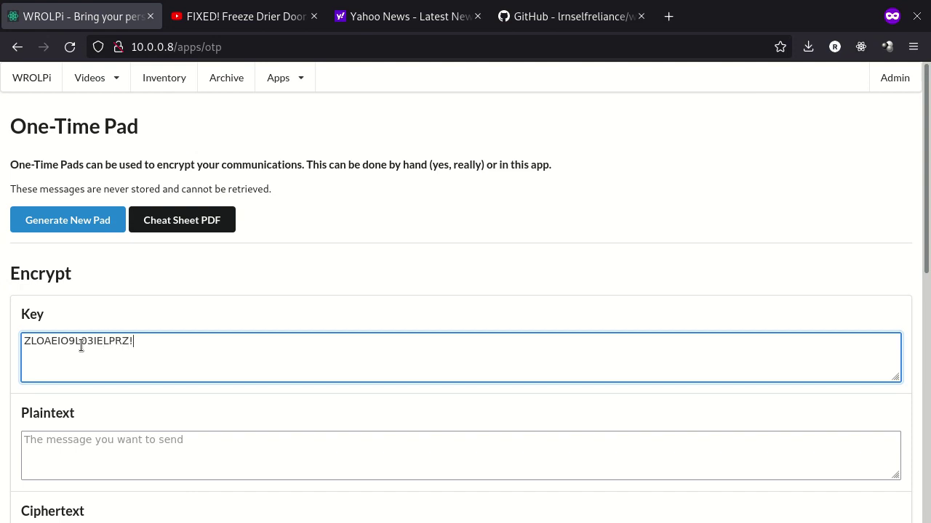
{"action": "type", "text": "MP"}
{"action": "key", "text": "BackSpace"}
{"action": "key", "text": "BackSpace"}
{"action": "key", "text": "BackSpace"}
{"action": "type", "text": "1MP"}
Encrypt 'WELCOME TO WROLPi' with that key, yielding LPZCS USSZM KWP0X
{"action": "scroll", "coordinate": [178, 336], "scroll_direction": "down", "scroll_amount": 3}
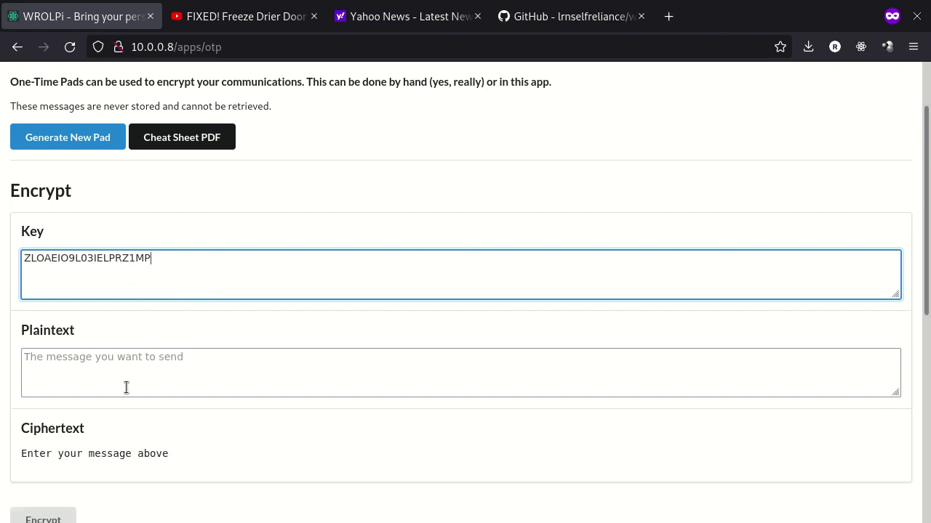
{"action": "left_click", "coordinate": [129, 388]}
{"action": "type", "text": "WELCOM"}
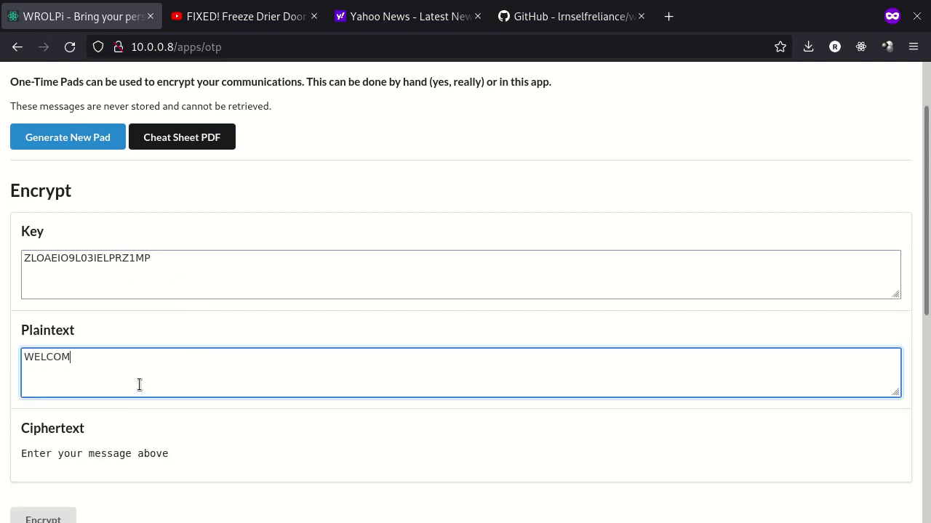
{"action": "type", "text": "E TO WROLPi"}
{"action": "scroll", "coordinate": [134, 336], "scroll_direction": "down", "scroll_amount": 5}
{"action": "left_click", "coordinate": [57, 355]}
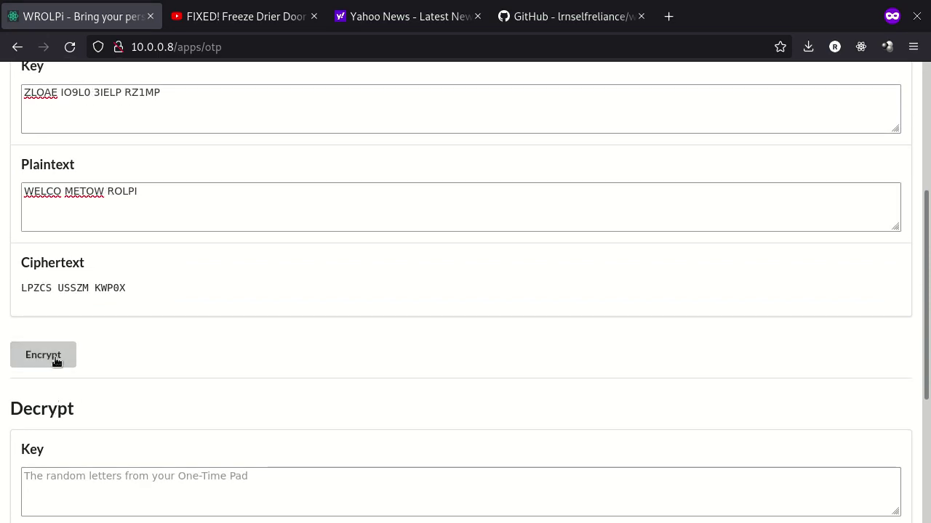
{"action": "double_click", "coordinate": [36, 288]}
{"action": "triple_click", "coordinate": [128, 284]}
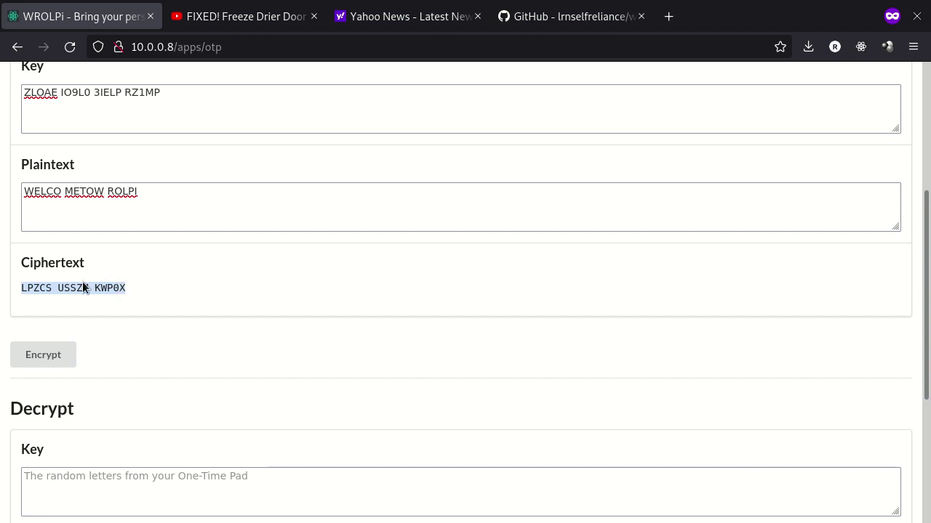
{"action": "left_click", "coordinate": [47, 285]}
{"action": "left_click_drag", "start_coordinate": [21, 291], "coordinate": [141, 291]}
{"action": "left_click", "coordinate": [134, 286]}
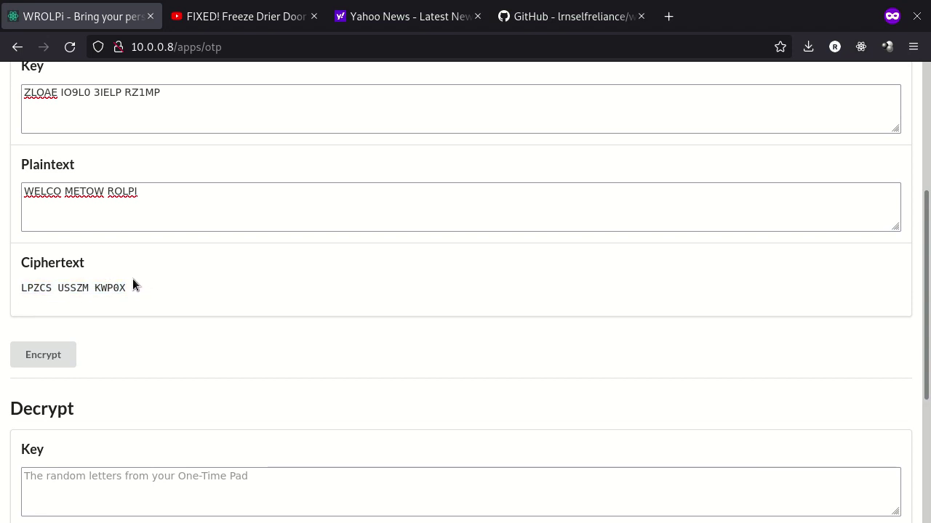
{"action": "left_click_drag", "start_coordinate": [162, 93], "coordinate": [24, 93]}
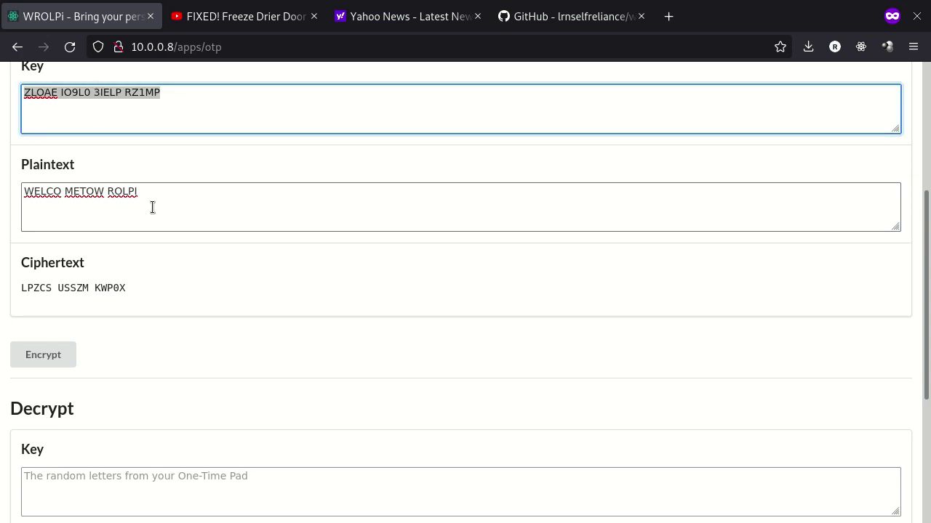
{"action": "scroll", "coordinate": [222, 175], "scroll_direction": "down", "scroll_amount": 2}
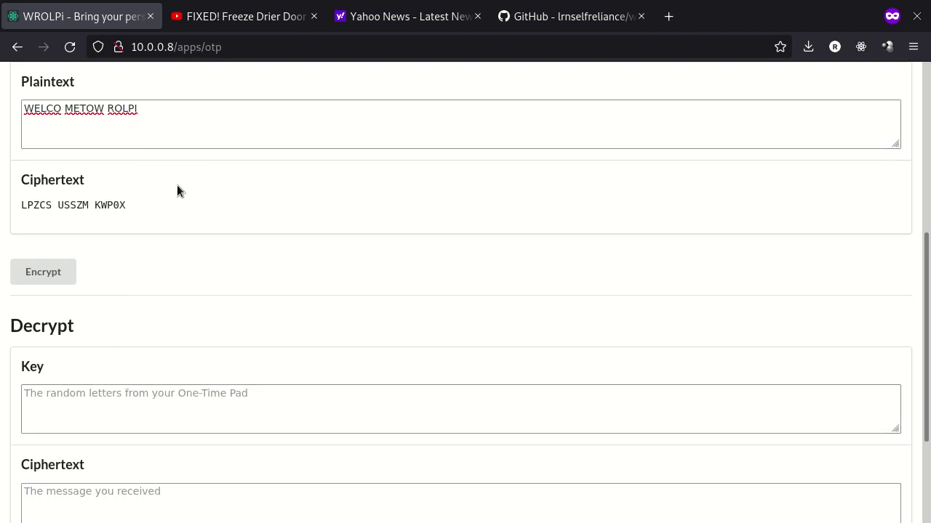
Paste the pad key and the ciphertext LPZCS USSZM KWP0X into the Decrypt fields
{"action": "left_click", "coordinate": [83, 400]}
{"action": "scroll", "coordinate": [134, 290], "scroll_direction": "down", "scroll_amount": 2}
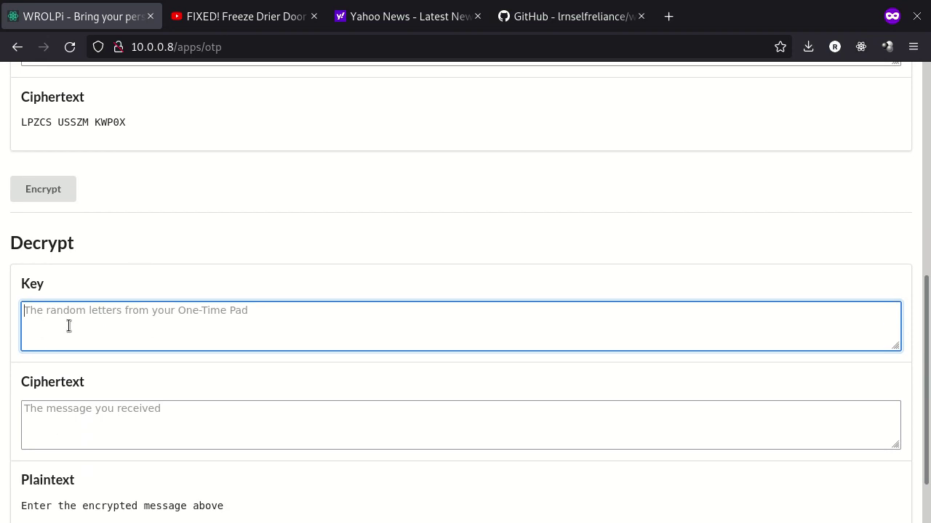
{"action": "type", "text": "ZLQAE IO9L0 3IELP RZ1MP"}
{"action": "left_click_drag", "start_coordinate": [126, 121], "coordinate": [11, 130]}
{"action": "key", "text": "ctrl+c"}
{"action": "scroll", "coordinate": [150, 316], "scroll_direction": "down", "scroll_amount": 2}
{"action": "left_click", "coordinate": [183, 362]}
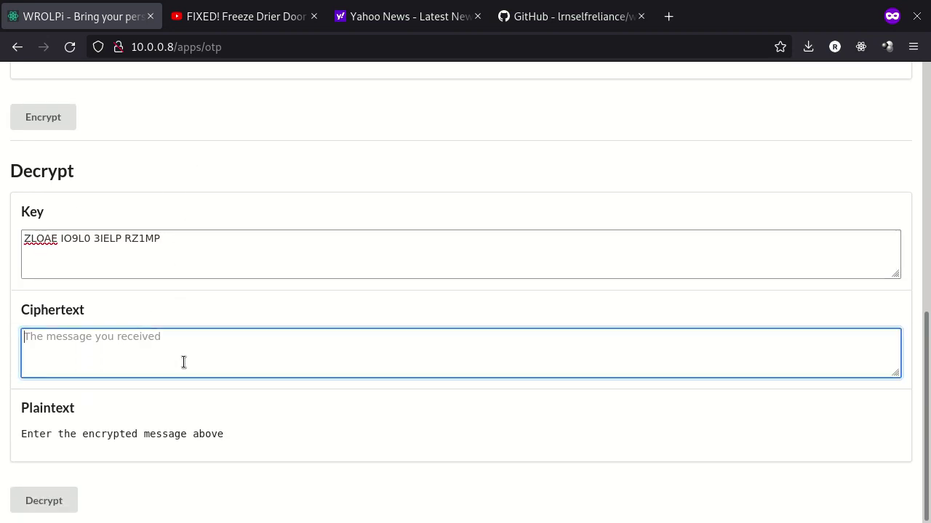
{"action": "key", "text": "ctrl+v"}
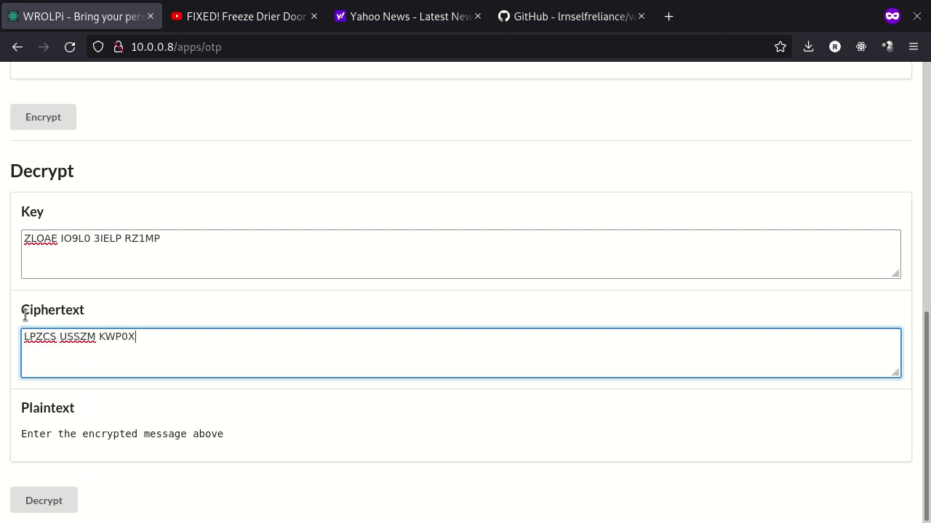
Decrypt the message to recover WELCO METOW ROLPI, then scroll back to the top
{"action": "triple_click", "coordinate": [90, 339]}
{"action": "left_click", "coordinate": [167, 352]}
{"action": "left_click", "coordinate": [60, 501]}
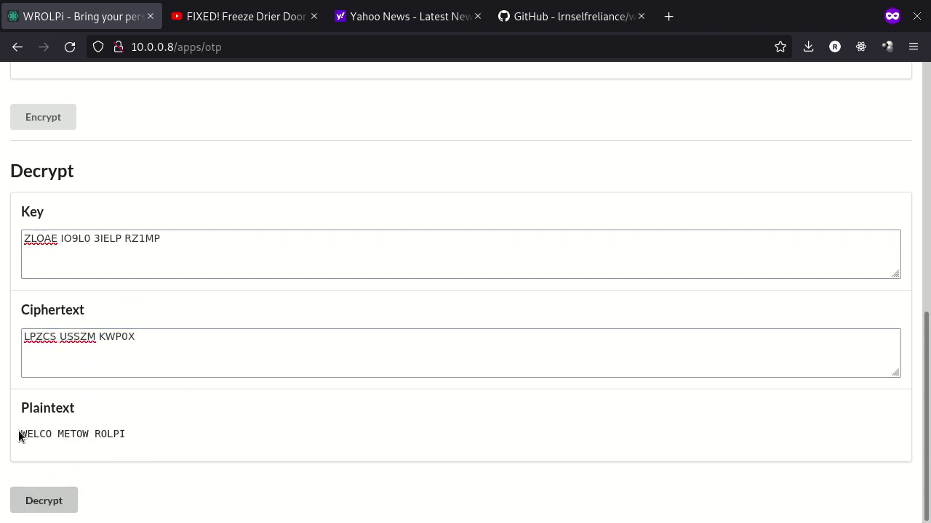
{"action": "left_click_drag", "start_coordinate": [19, 436], "coordinate": [117, 435]}
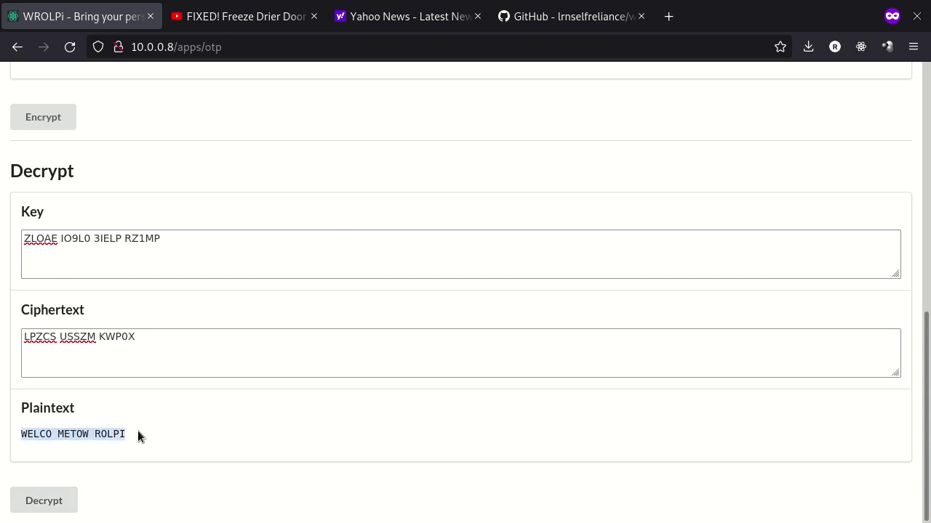
{"action": "scroll", "coordinate": [271, 188], "scroll_direction": "up", "scroll_amount": 15}
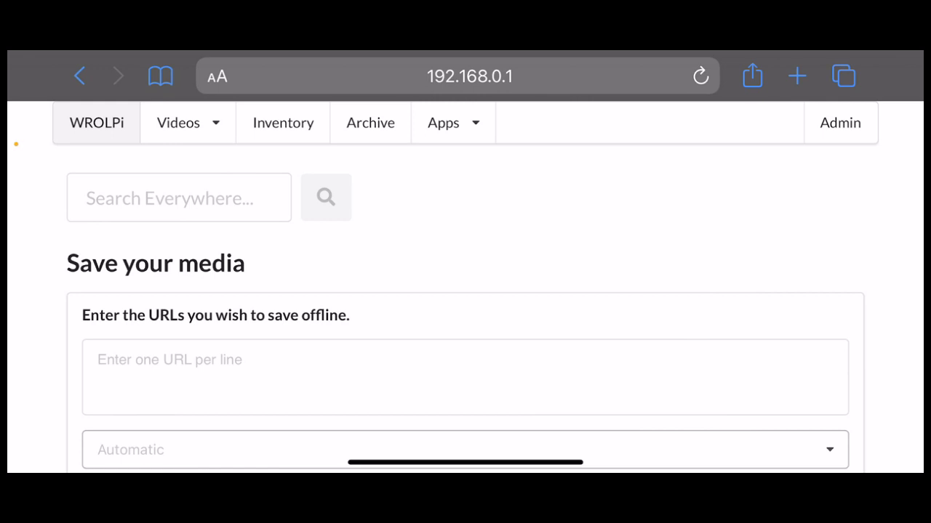
Select the Search Everywhere box on WROLPi's home page at 192.168.0.1 on the tablet
{"action": "left_click", "coordinate": [178, 198]}
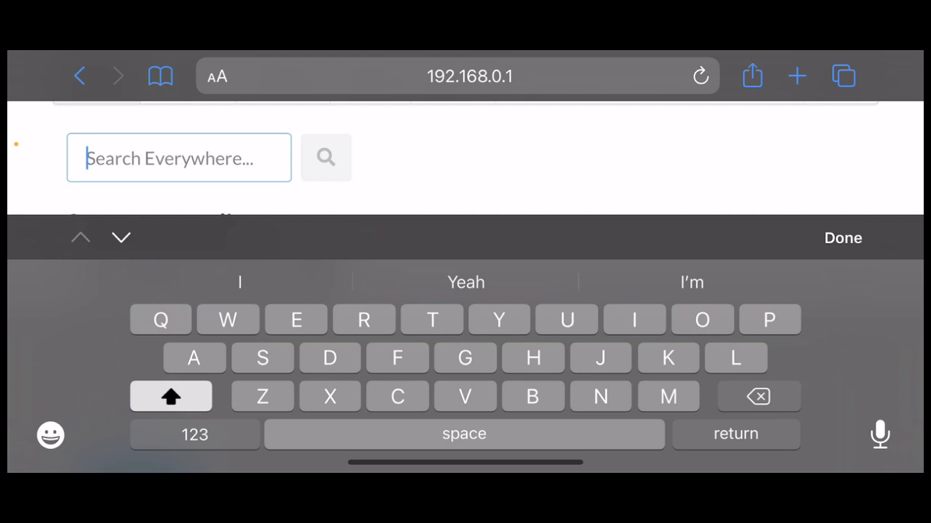
Search everywhere for 'Honey bee' and scroll through the matching videos
{"action": "type", "text": "Honey"}
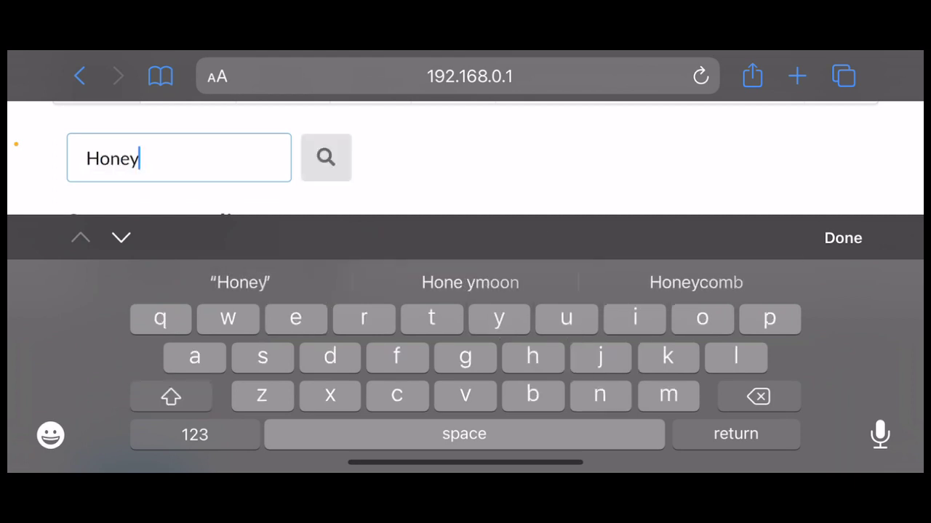
{"action": "type", "text": " bee"}
{"action": "key", "text": "shift"}
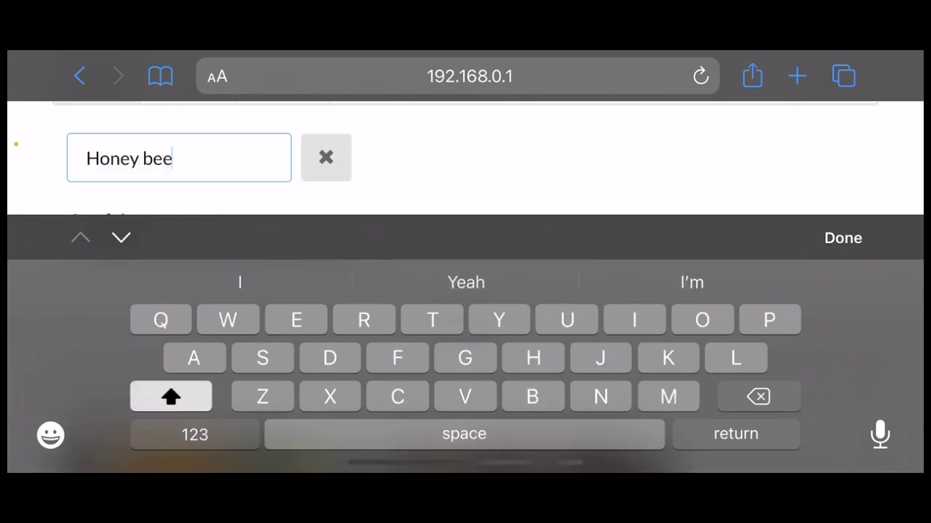
{"action": "key", "text": "Return"}
{"action": "scroll", "coordinate": [465, 291], "scroll_direction": "down", "scroll_amount": 3}
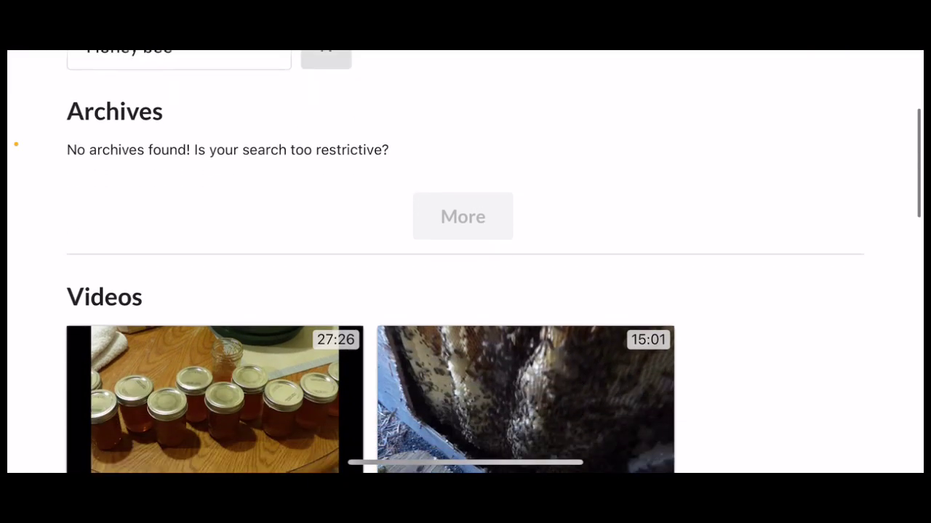
{"action": "scroll", "coordinate": [466, 261], "scroll_direction": "down", "scroll_amount": 5}
{"action": "scroll", "coordinate": [371, 261], "scroll_direction": "down", "scroll_amount": 3}
{"action": "scroll", "coordinate": [371, 262], "scroll_direction": "down", "scroll_amount": 2}
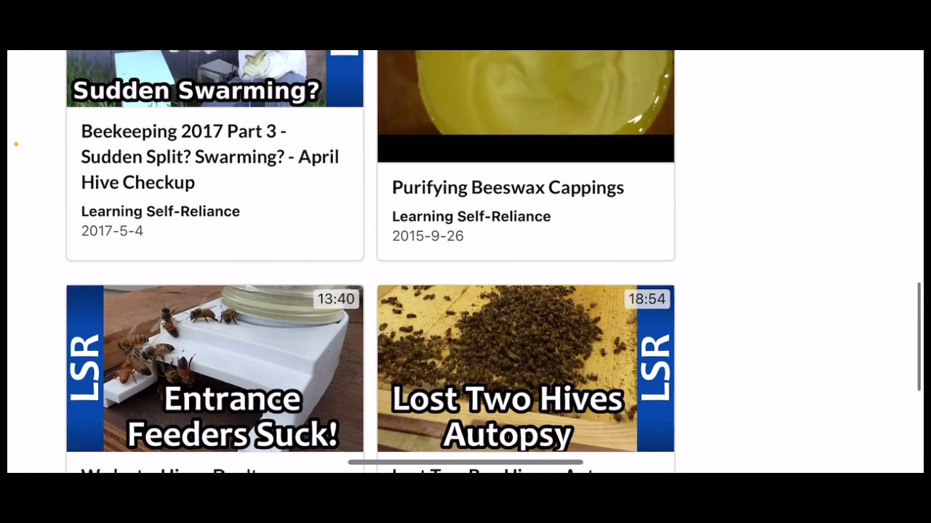
{"action": "scroll", "coordinate": [371, 262], "scroll_direction": "up", "scroll_amount": 5}
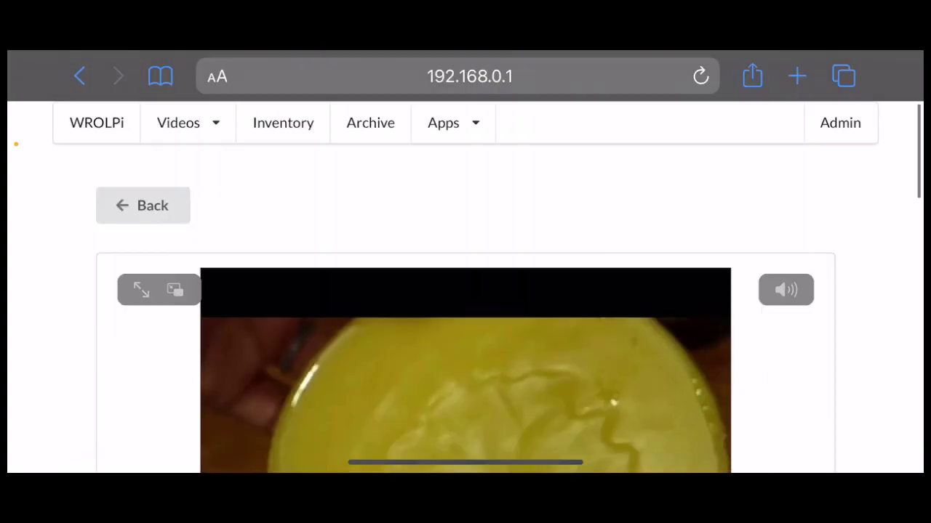
{"action": "scroll", "coordinate": [465, 291], "scroll_direction": "down", "scroll_amount": 3}
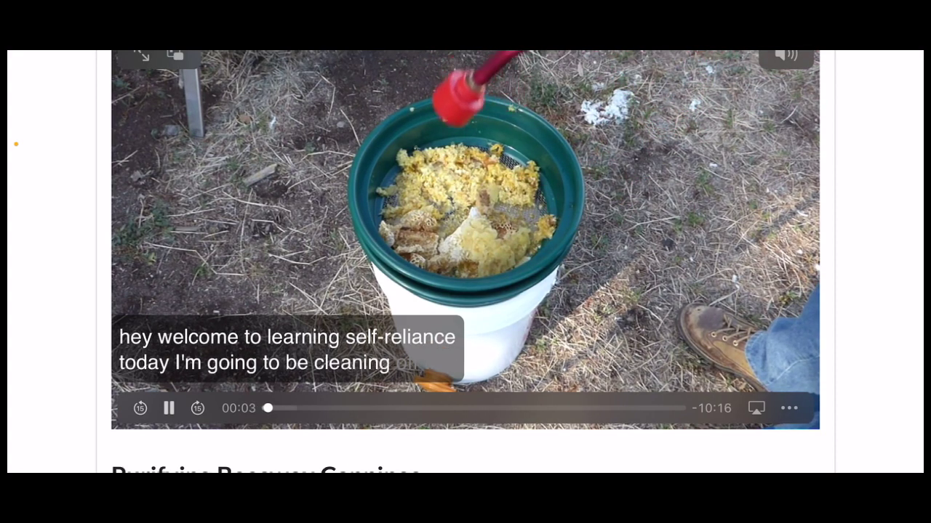
{"action": "scroll", "coordinate": [465, 291], "scroll_direction": "down", "scroll_amount": 5}
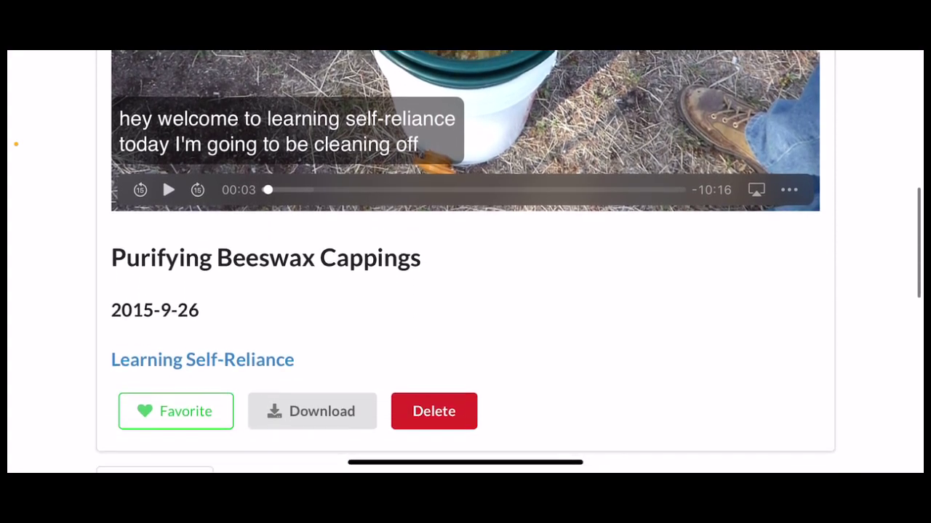
Favorite Purifying Beeswax Cappings and show the Favorite Videos list
{"action": "left_click", "coordinate": [175, 306]}
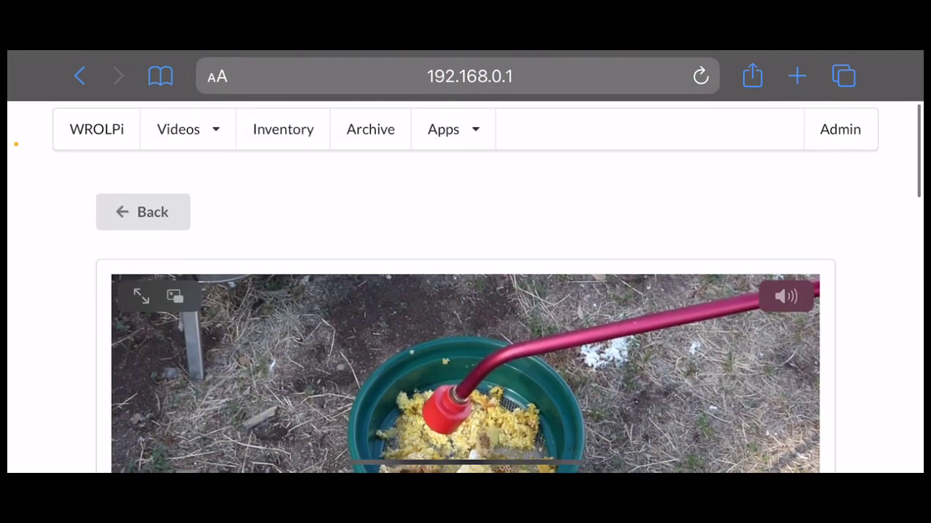
{"action": "left_click", "coordinate": [178, 129]}
{"action": "left_click", "coordinate": [187, 199]}
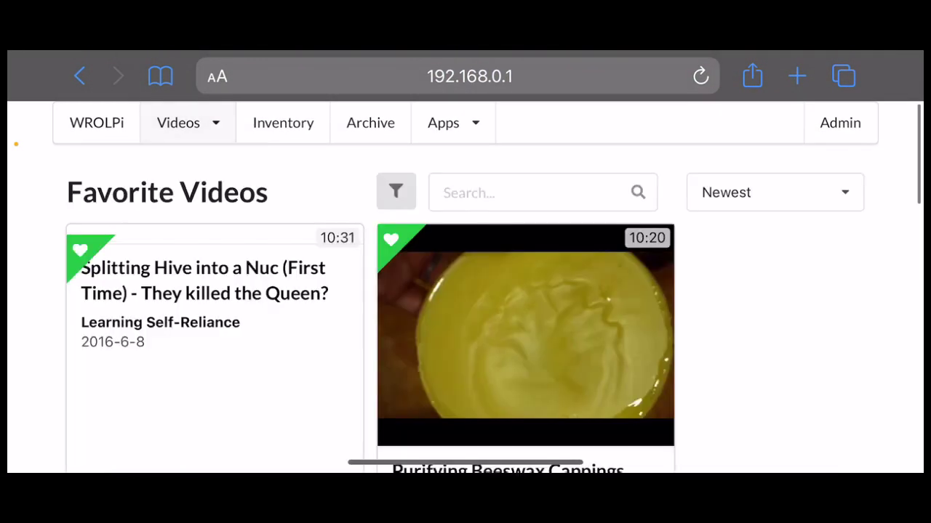
{"action": "scroll", "coordinate": [465, 291], "scroll_direction": "down", "scroll_amount": 3}
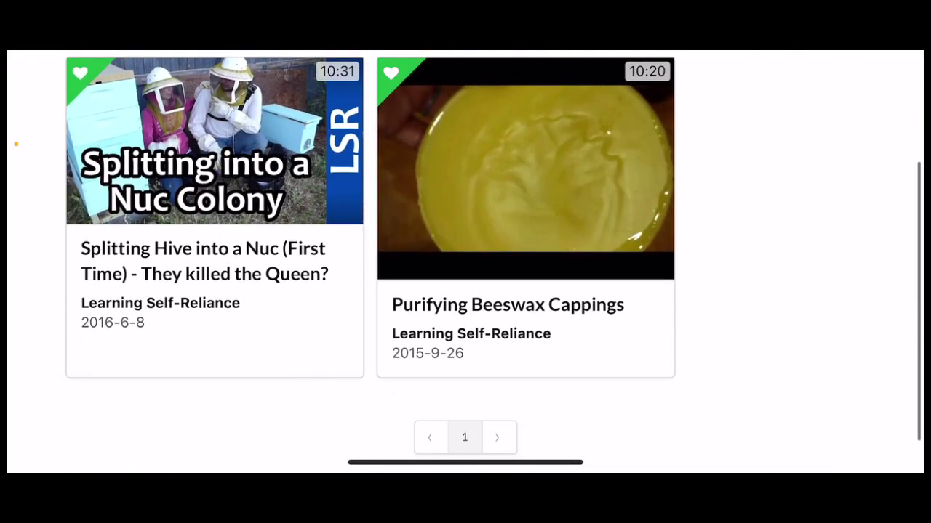
{"action": "scroll", "coordinate": [465, 290], "scroll_direction": "up", "scroll_amount": 3}
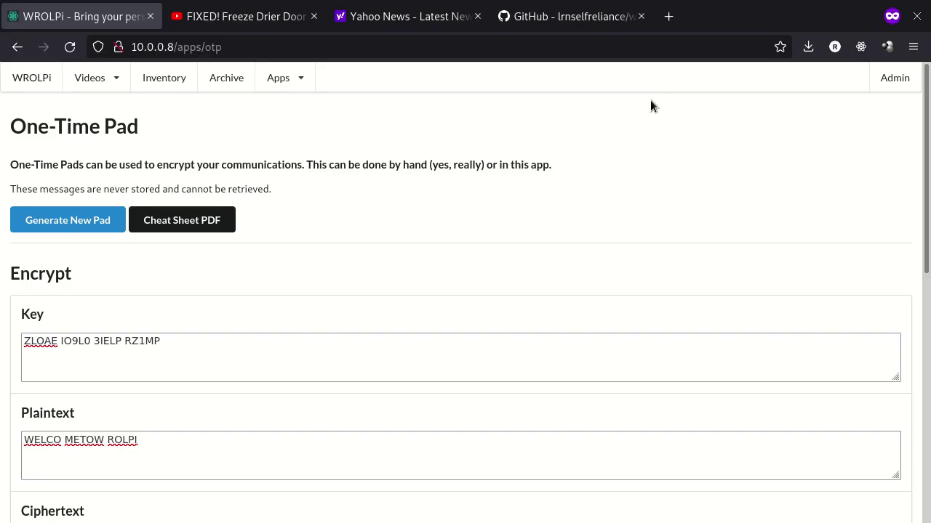
{"action": "left_click", "coordinate": [887, 84]}
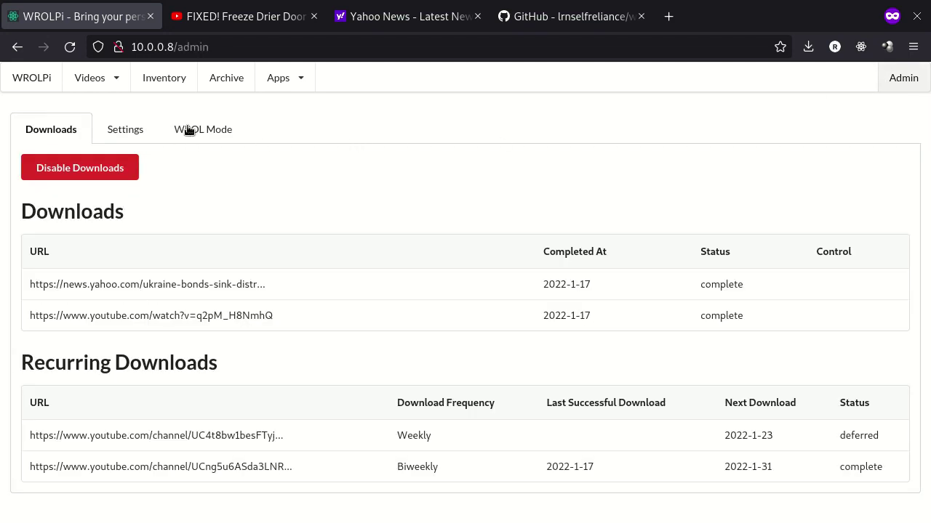
Switch on the WROL Mode toggle in the admin WROL Mode tab, making the server read-only
{"action": "left_click", "coordinate": [189, 130]}
{"action": "left_click_drag", "start_coordinate": [34, 203], "coordinate": [315, 227]}
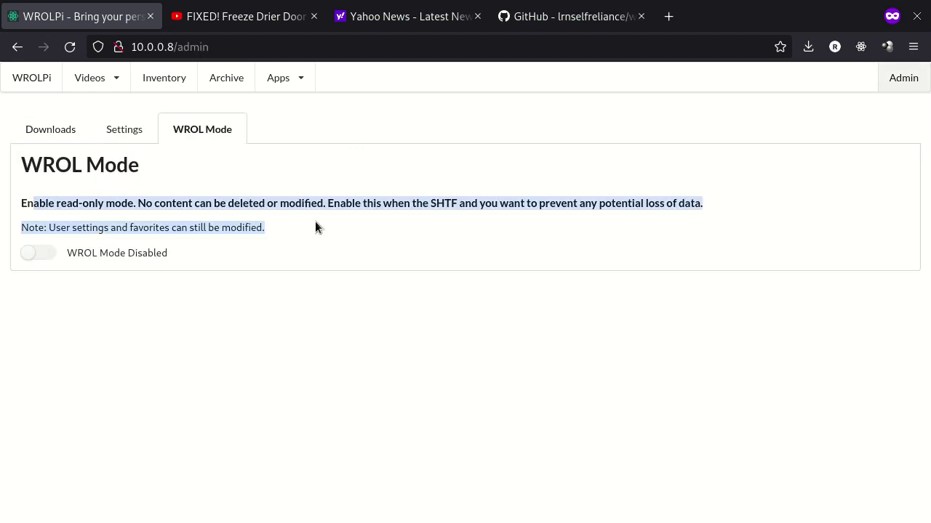
{"action": "left_click", "coordinate": [316, 221]}
{"action": "left_click", "coordinate": [44, 259]}
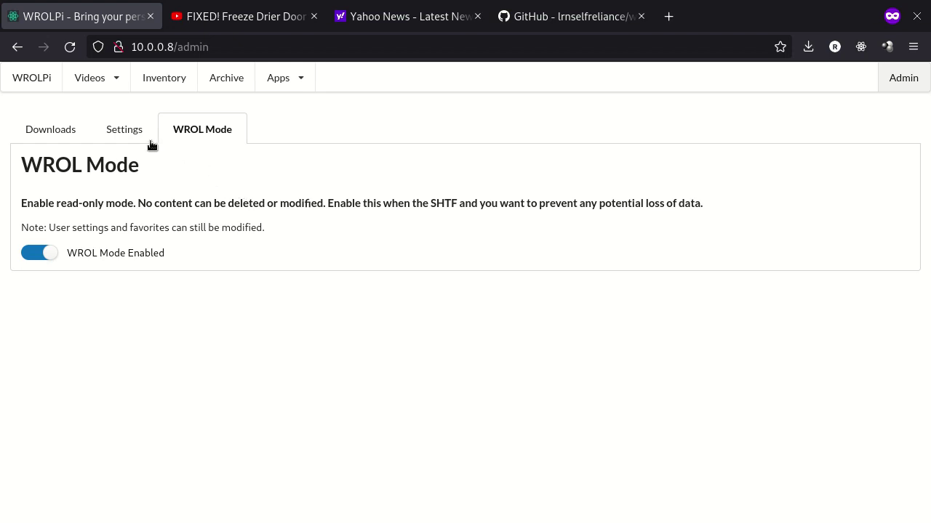
Check the WROL Mode lock notice on the Settings tab, then go to Videos > Newest Videos
{"action": "left_click", "coordinate": [133, 136]}
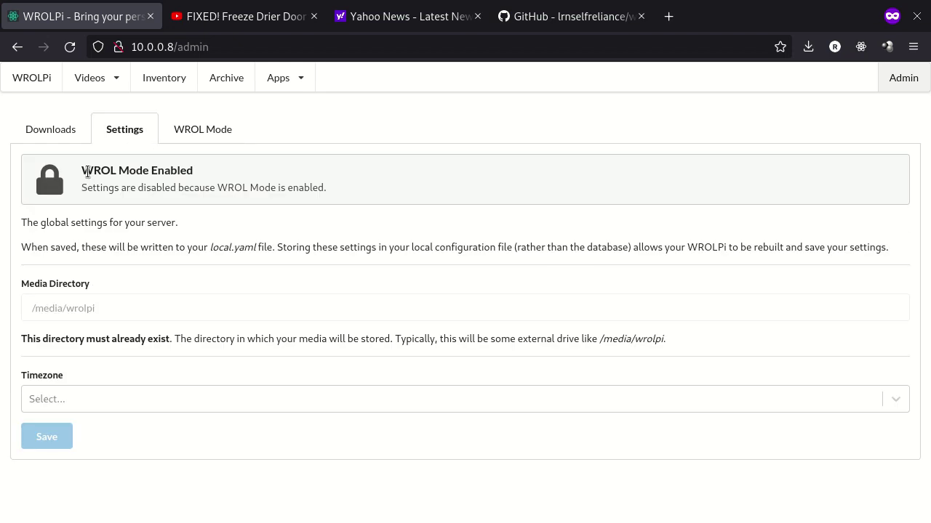
{"action": "left_click_drag", "start_coordinate": [92, 171], "coordinate": [304, 188]}
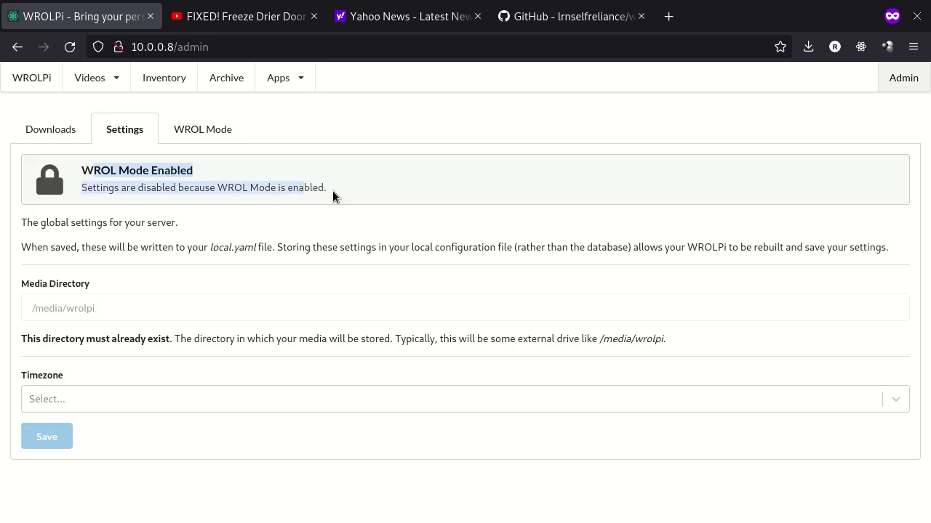
{"action": "left_click", "coordinate": [330, 195]}
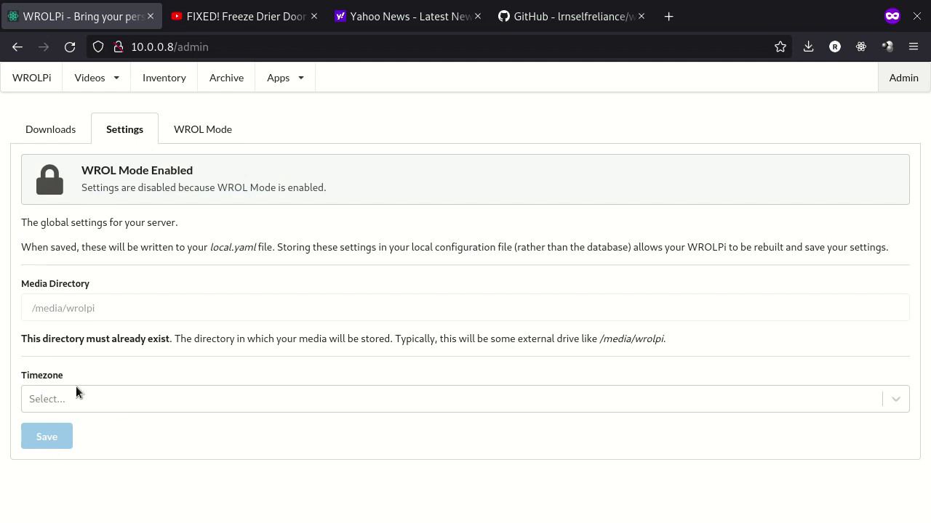
{"action": "left_click", "coordinate": [109, 77]}
{"action": "left_click", "coordinate": [102, 100]}
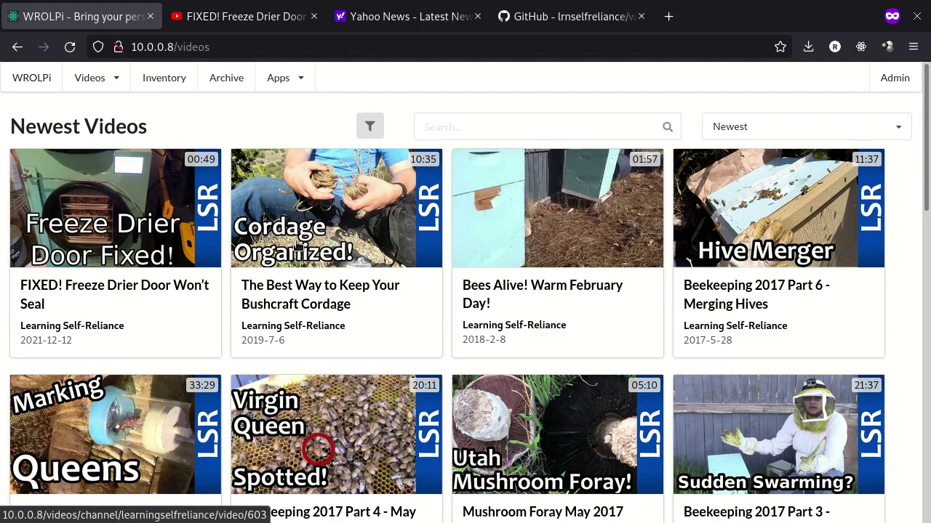
Open the Freeze Drier Door video, favorite then unfavorite it, and try deleting it, which WROL Mode blocks
{"action": "left_click", "coordinate": [182, 230]}
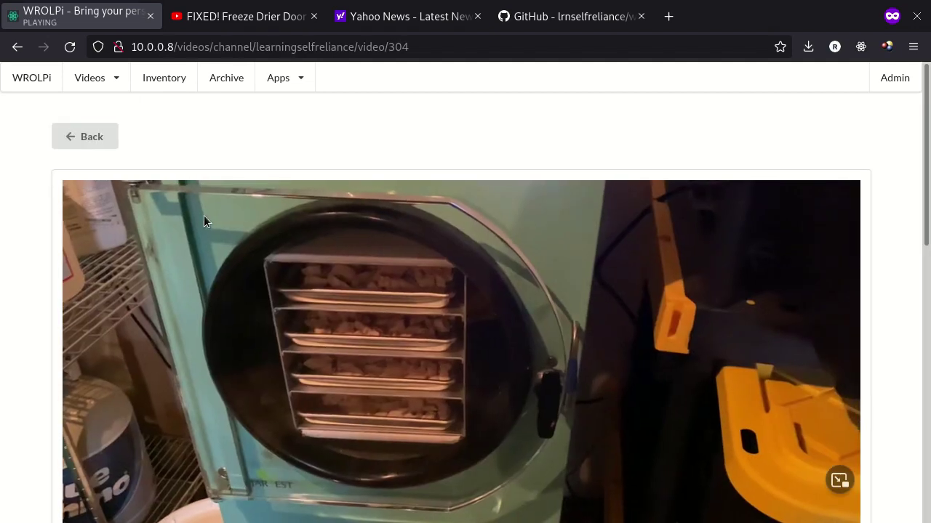
{"action": "scroll", "coordinate": [142, 348], "scroll_direction": "down", "scroll_amount": 6}
{"action": "left_click", "coordinate": [109, 274]}
{"action": "left_click", "coordinate": [123, 282]}
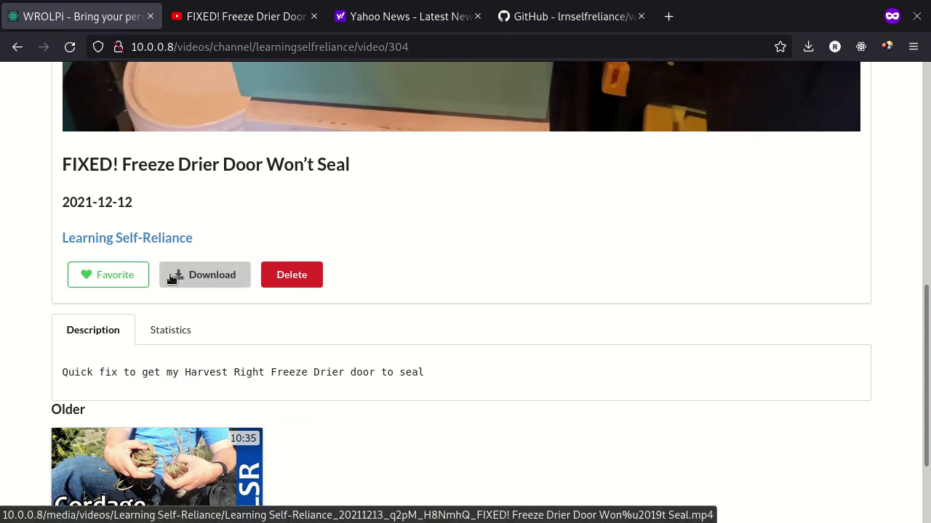
{"action": "left_click", "coordinate": [291, 275]}
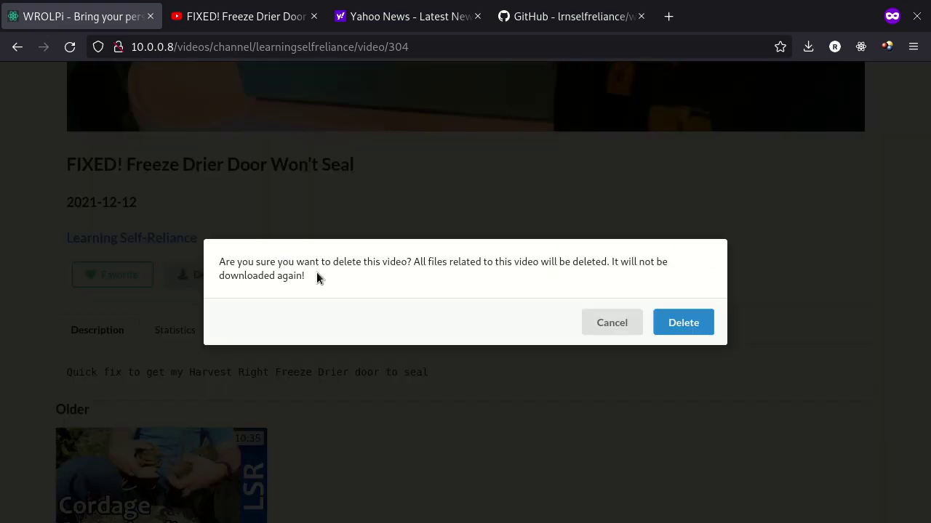
{"action": "left_click", "coordinate": [690, 324]}
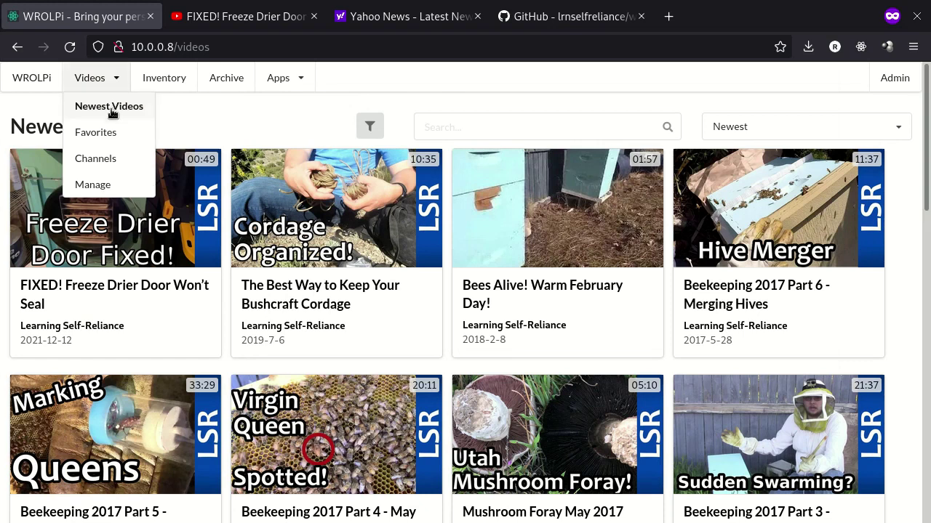
Review the video Channels list, highlighting the WROLPi row, then switch to the GitHub wrolpi tab
{"action": "left_click", "coordinate": [107, 159]}
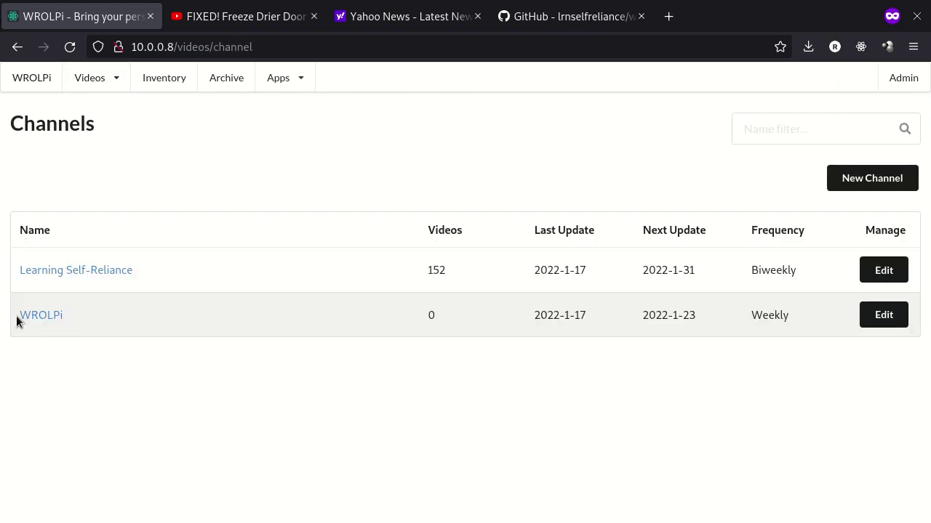
{"action": "left_click_drag", "start_coordinate": [17, 320], "coordinate": [817, 326]}
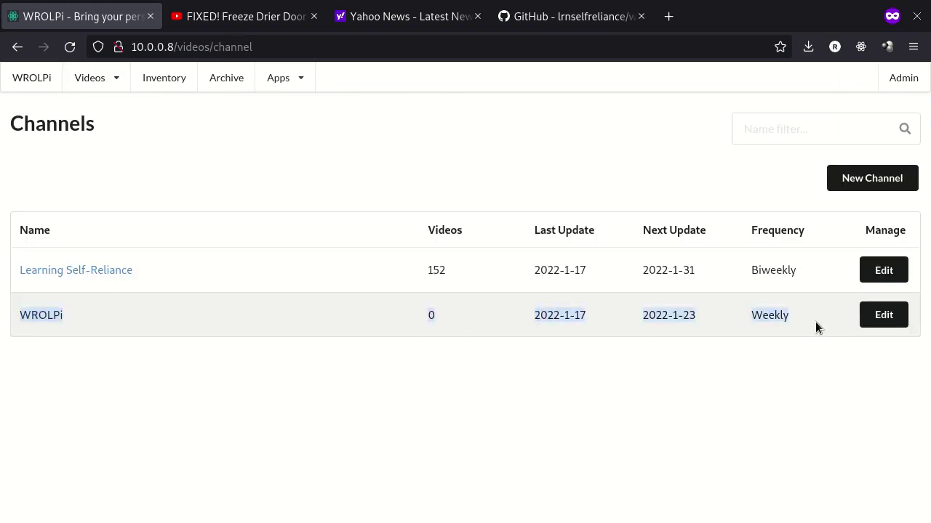
{"action": "left_click", "coordinate": [608, 313]}
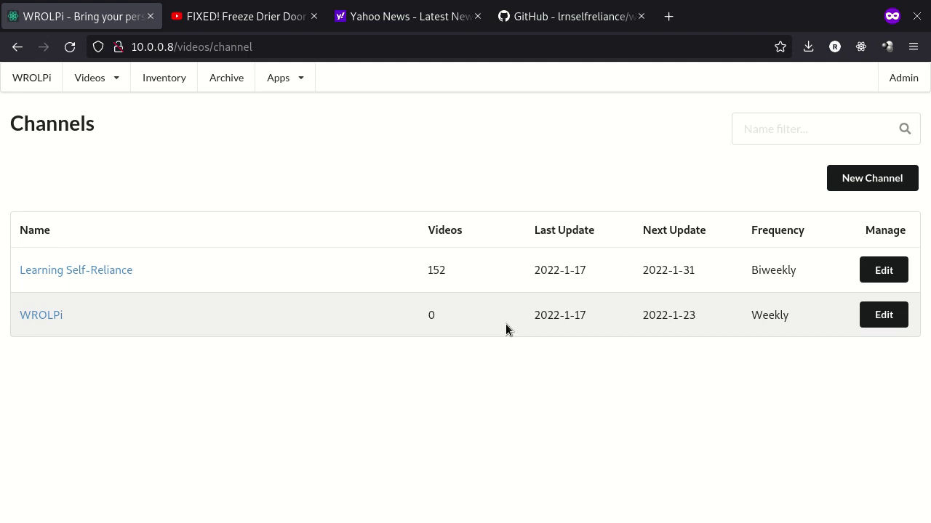
{"action": "key", "text": "ctrl+shift+Tab"}
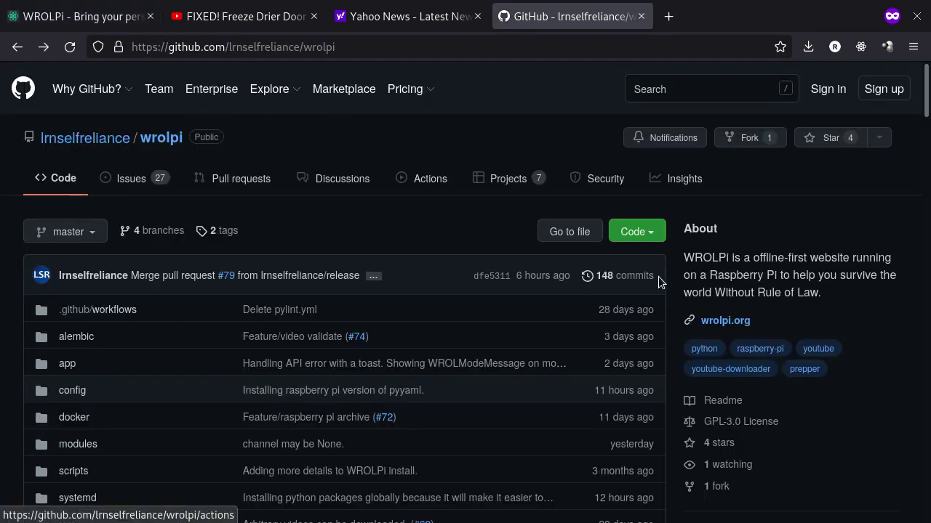
Highlight the wrolpi.org website link and scroll down through the README's feature checklist
{"action": "left_click_drag", "start_coordinate": [763, 327], "coordinate": [699, 325]}
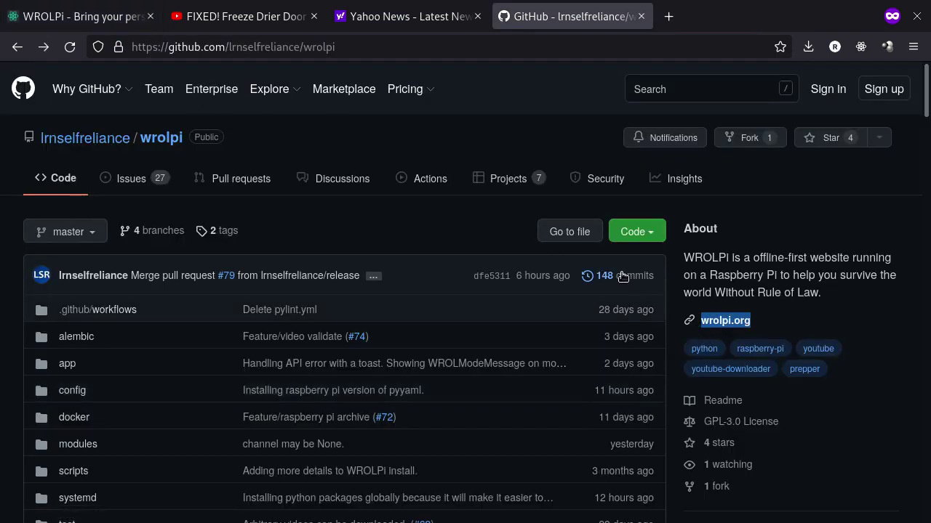
{"action": "left_click", "coordinate": [408, 221]}
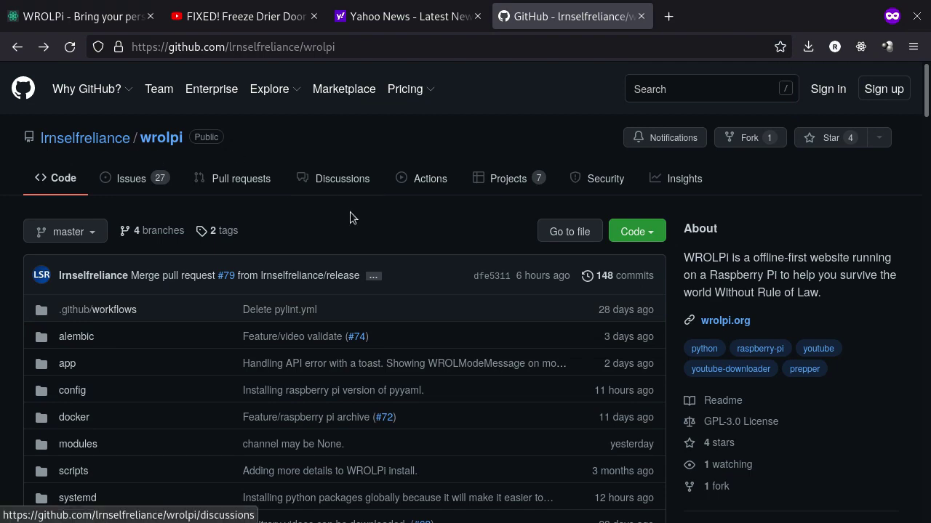
{"action": "scroll", "coordinate": [350, 212], "scroll_direction": "down", "scroll_amount": 15}
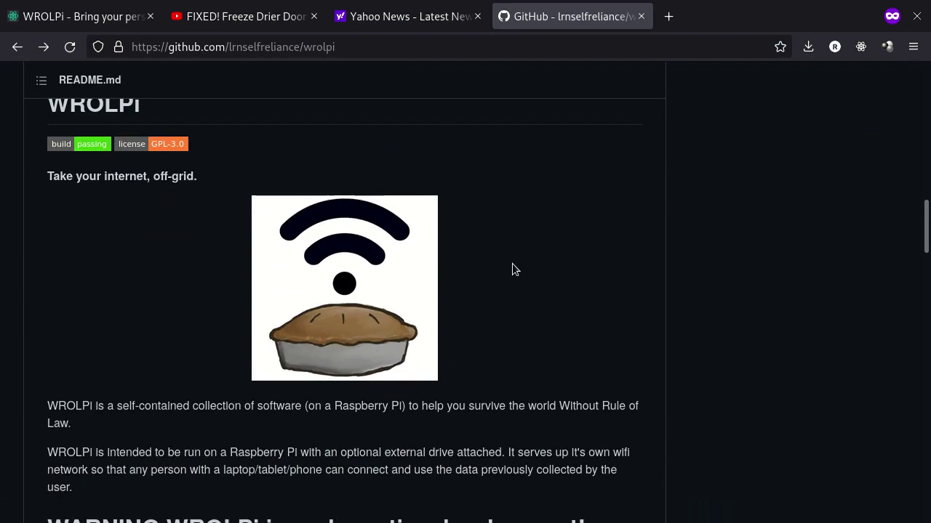
{"action": "scroll", "coordinate": [512, 263], "scroll_direction": "down", "scroll_amount": 10}
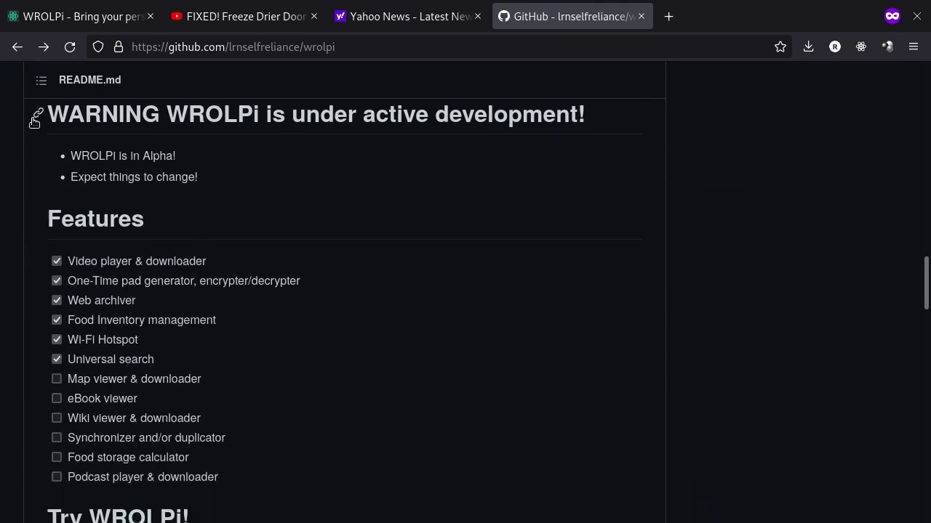
{"action": "scroll", "coordinate": [400, 187], "scroll_direction": "down", "scroll_amount": 2}
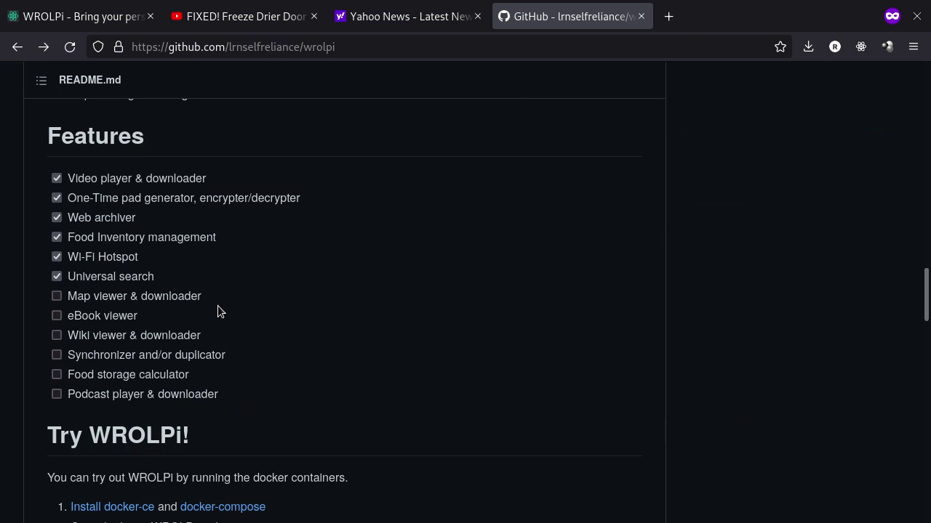
{"action": "scroll", "coordinate": [240, 291], "scroll_direction": "down", "scroll_amount": 8}
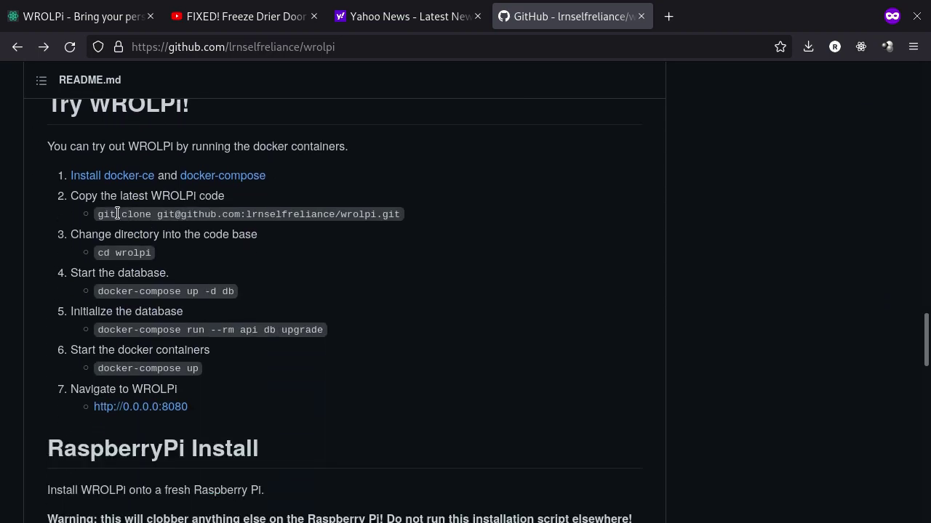
{"action": "scroll", "coordinate": [73, 168], "scroll_direction": "up", "scroll_amount": 2}
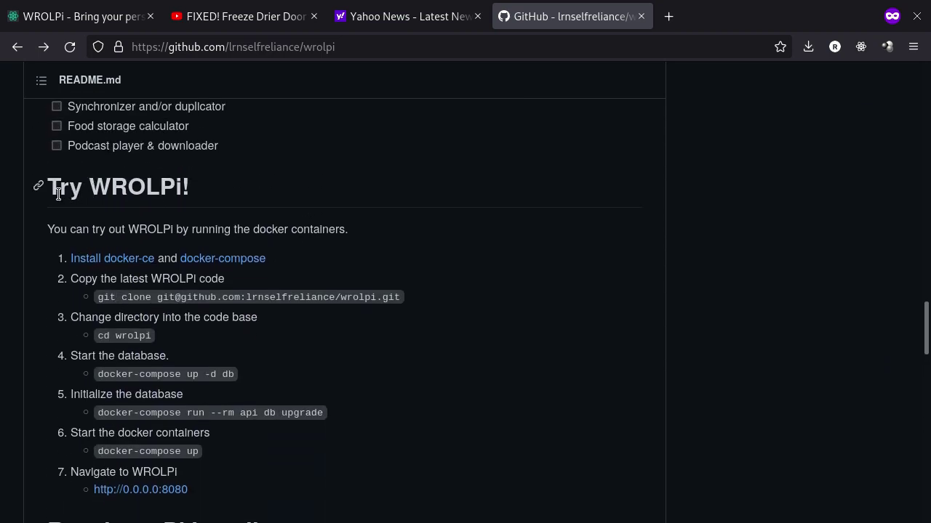
Highlight the Try WROLPi! heading and scroll through its Docker trial steps
{"action": "left_click_drag", "start_coordinate": [45, 187], "coordinate": [240, 196]}
{"action": "left_click", "coordinate": [241, 196]}
{"action": "scroll", "coordinate": [254, 258], "scroll_direction": "down", "scroll_amount": 2}
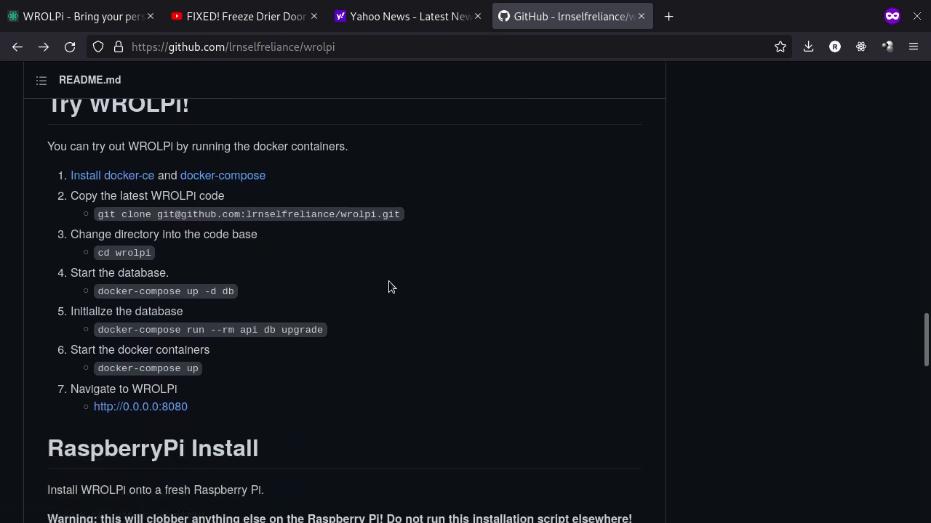
{"action": "scroll", "coordinate": [361, 278], "scroll_direction": "down", "scroll_amount": 4}
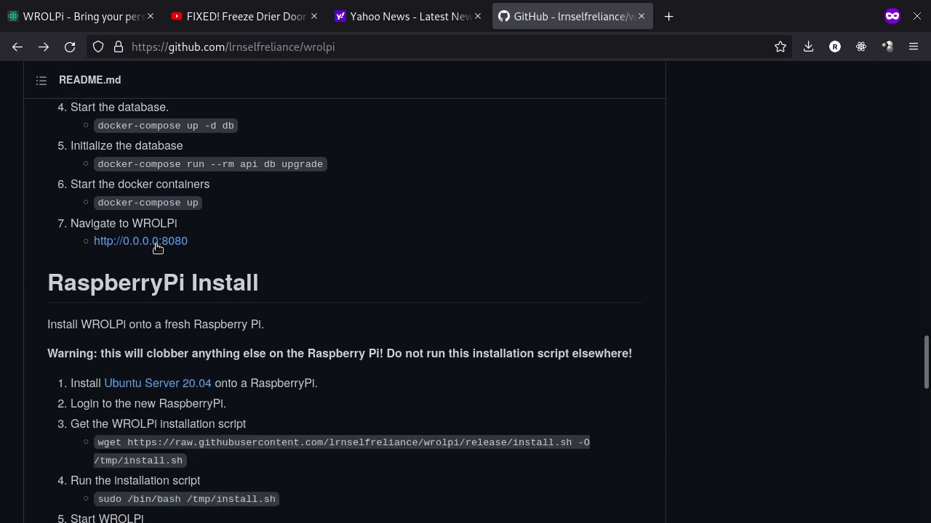
Highlight the RaspberryPi Install commands that download install.sh, run it, and start wrolpi.target
{"action": "scroll", "coordinate": [70, 242], "scroll_direction": "down", "scroll_amount": 4}
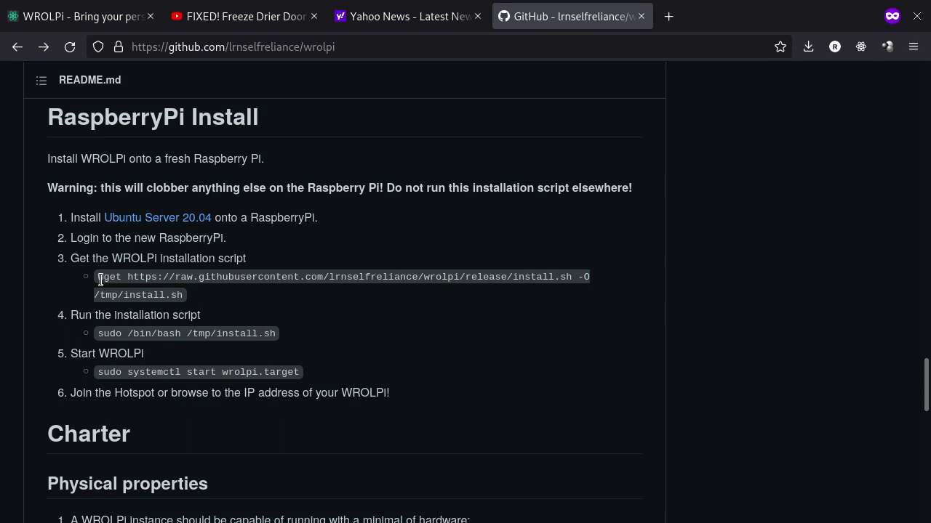
{"action": "left_click_drag", "start_coordinate": [98, 277], "coordinate": [243, 298]}
{"action": "left_click_drag", "start_coordinate": [110, 333], "coordinate": [303, 337]}
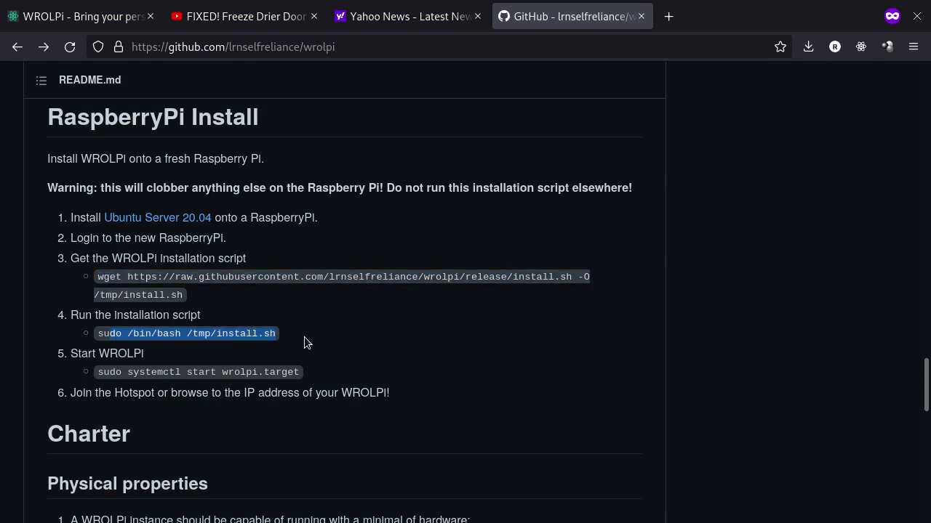
{"action": "left_click_drag", "start_coordinate": [105, 374], "coordinate": [356, 367]}
{"action": "left_click", "coordinate": [356, 366]}
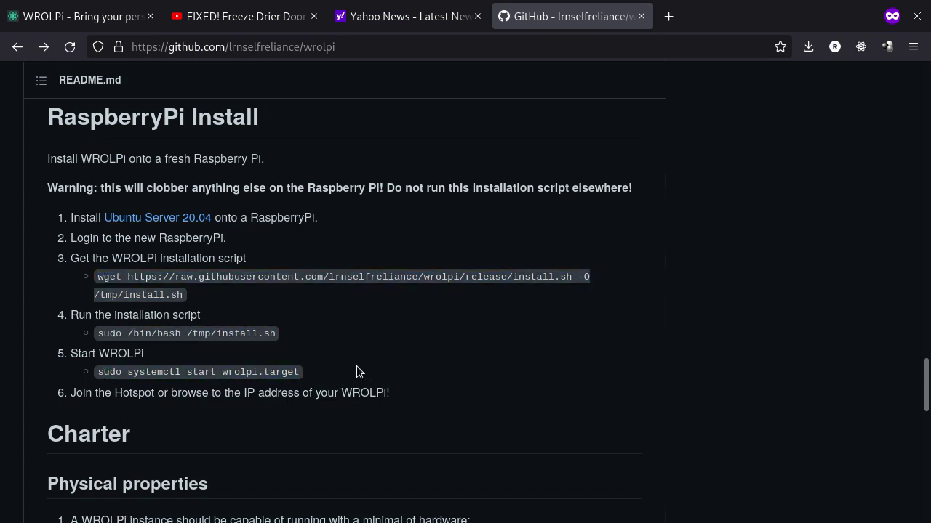